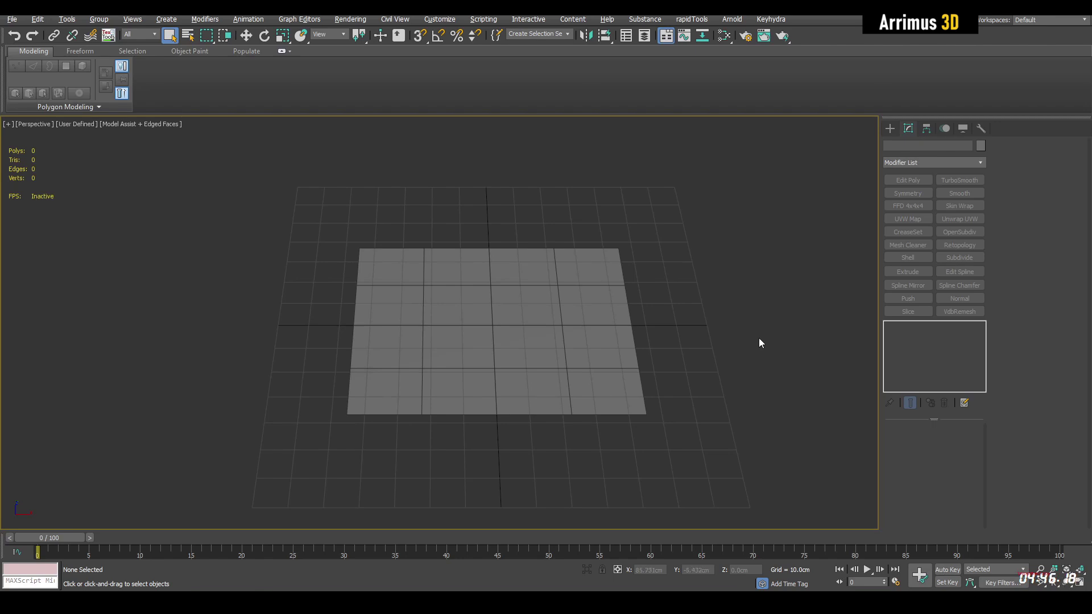
Select the plane and raise it vertically to about 28 cm above the grid
middle_click_drag(759, 338, 728, 326, "alt")
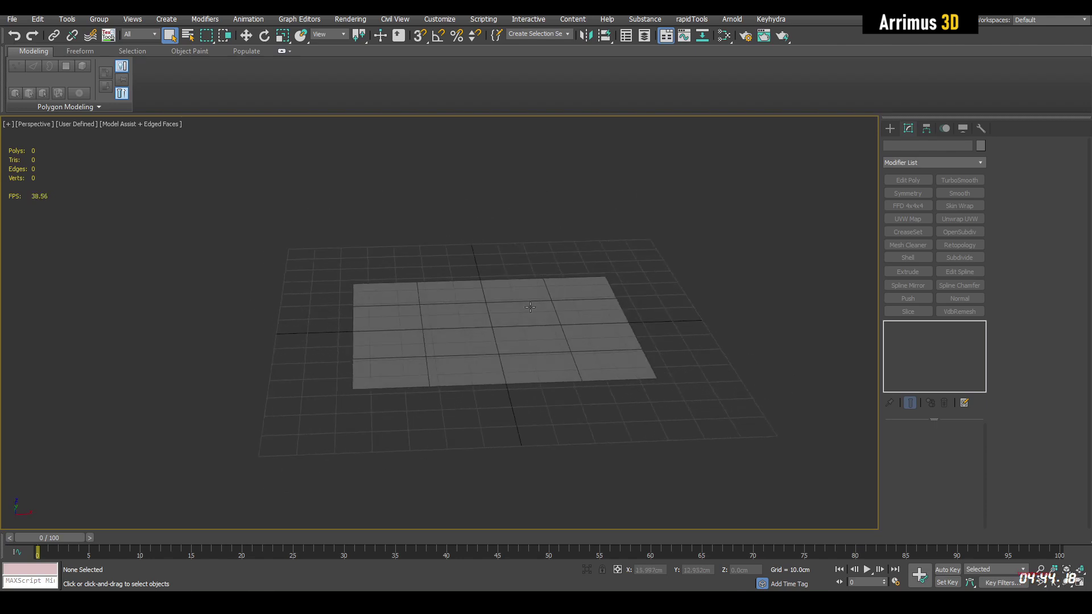
left_click(530, 308)
key("w")
middle_click_drag(523, 302, 559, 362)
left_click_drag(529, 343, 543, 266)
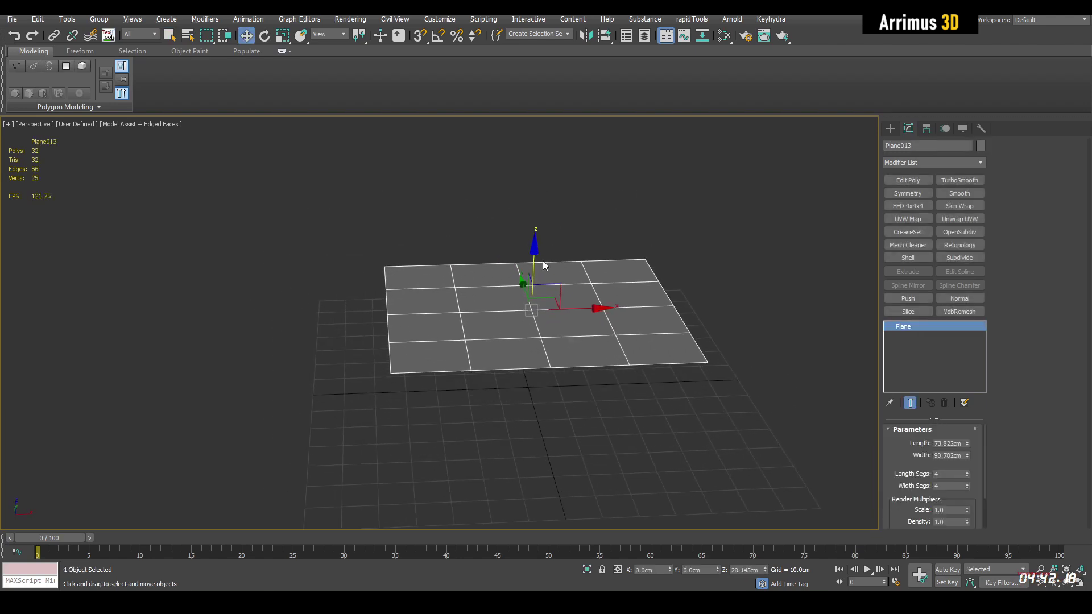
Add a Shell modifier to the raised plane to give it thickness
key("q")
middle_click_drag(707, 279, 681, 293)
left_click(908, 258)
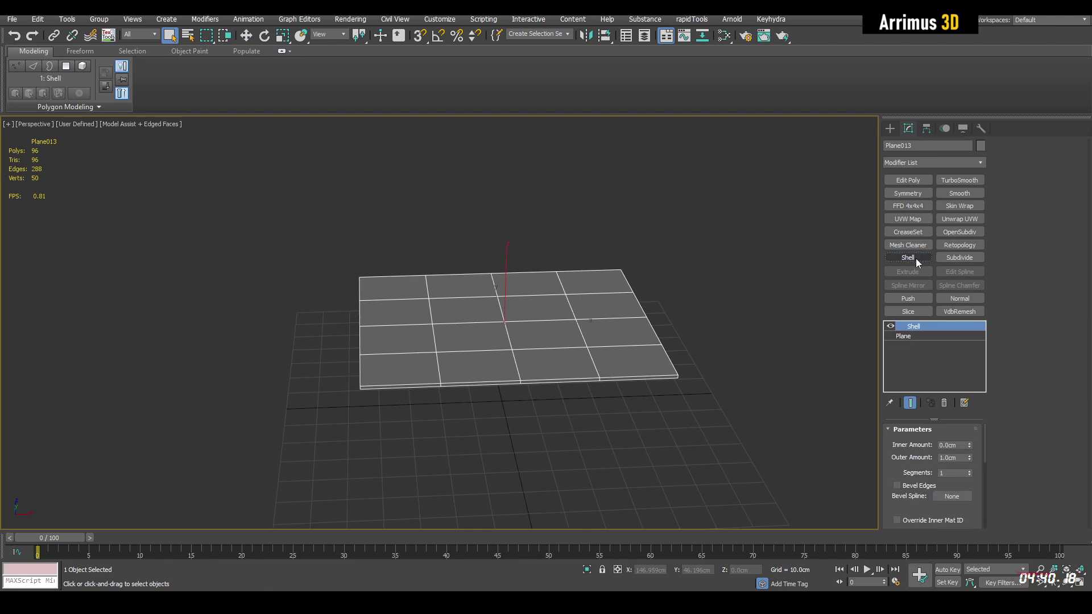
middle_click_drag(665, 345, 683, 366, "alt")
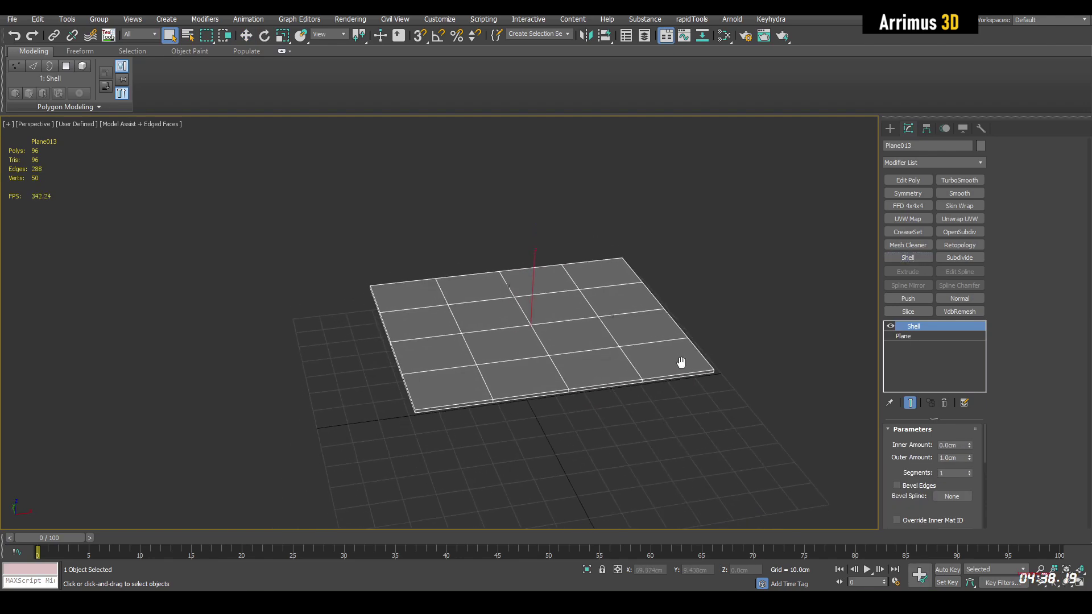
scroll(683, 366, "up", 3)
Set the Shell modifier's outer amount to 25 cm
left_click_drag(962, 546, 965, 463)
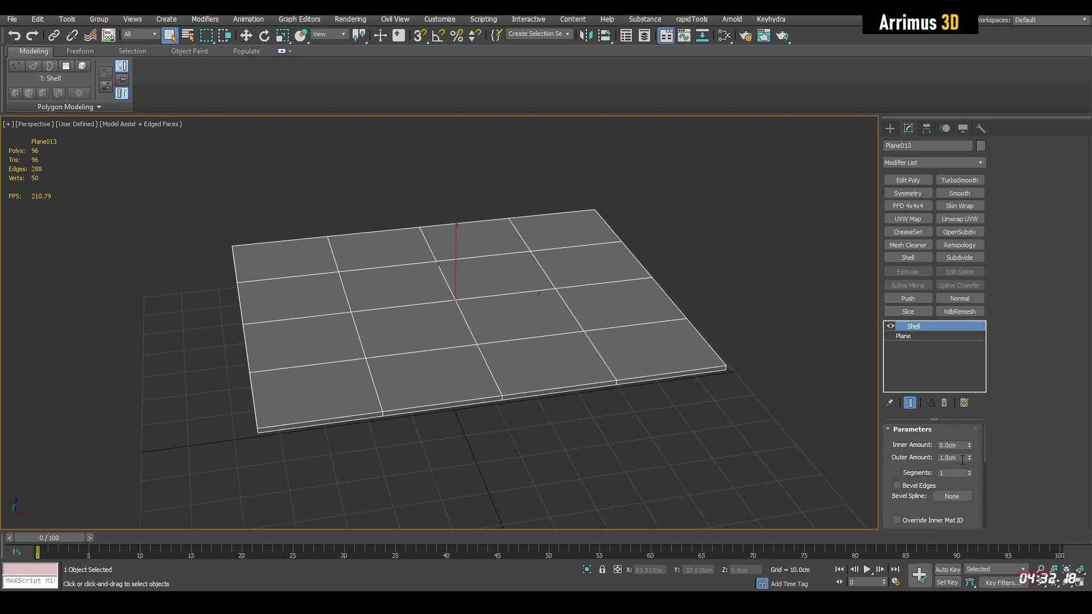
double_click(956, 459)
type("25")
key("Return")
middle_click_drag(625, 400, 628, 441)
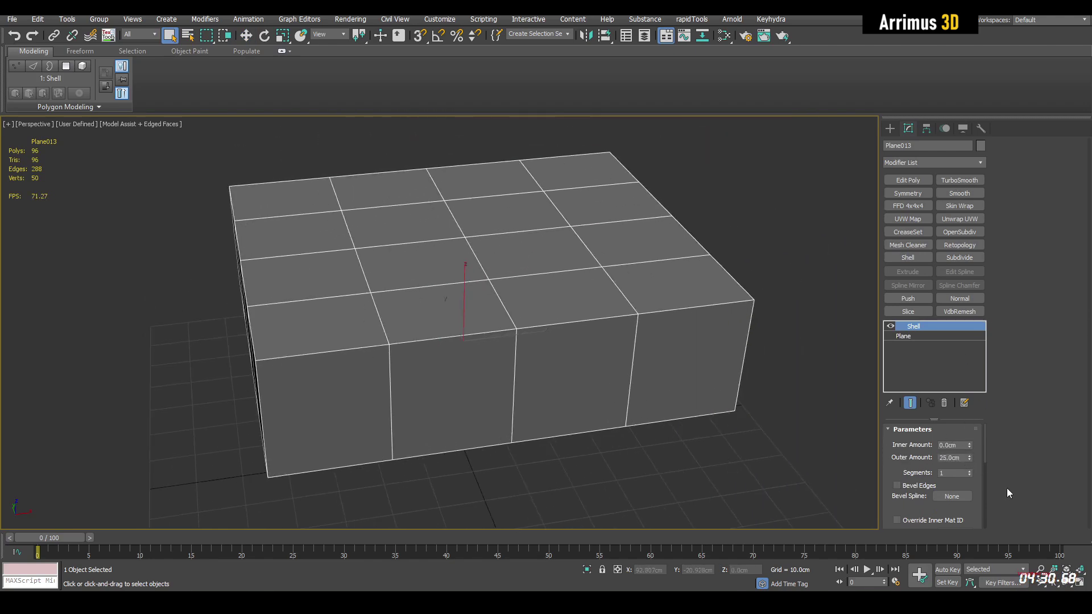
Try 9 segments on the Shell modifier, then reset the segments to 1
double_click(970, 471)
triple_click(970, 471)
triple_click(970, 471)
middle_click_drag(677, 370, 699, 343)
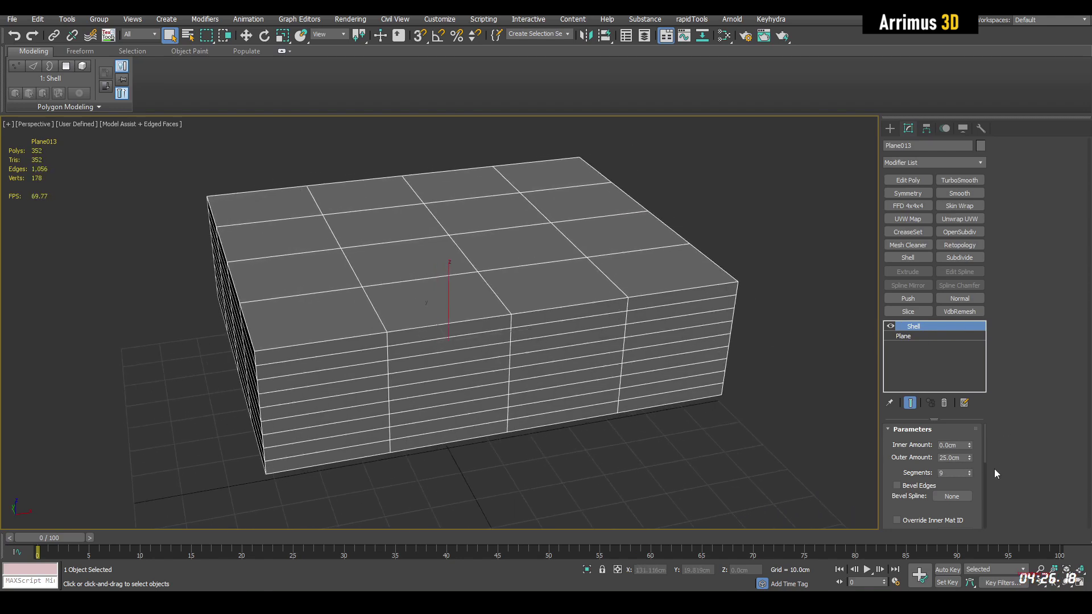
right_click(970, 473)
middle_click_drag(734, 392, 752, 377)
Add an Edit Poly modifier and preview connecting the ring of vertical side edges with 29 segments, then cancel it
key("ctrl+e")
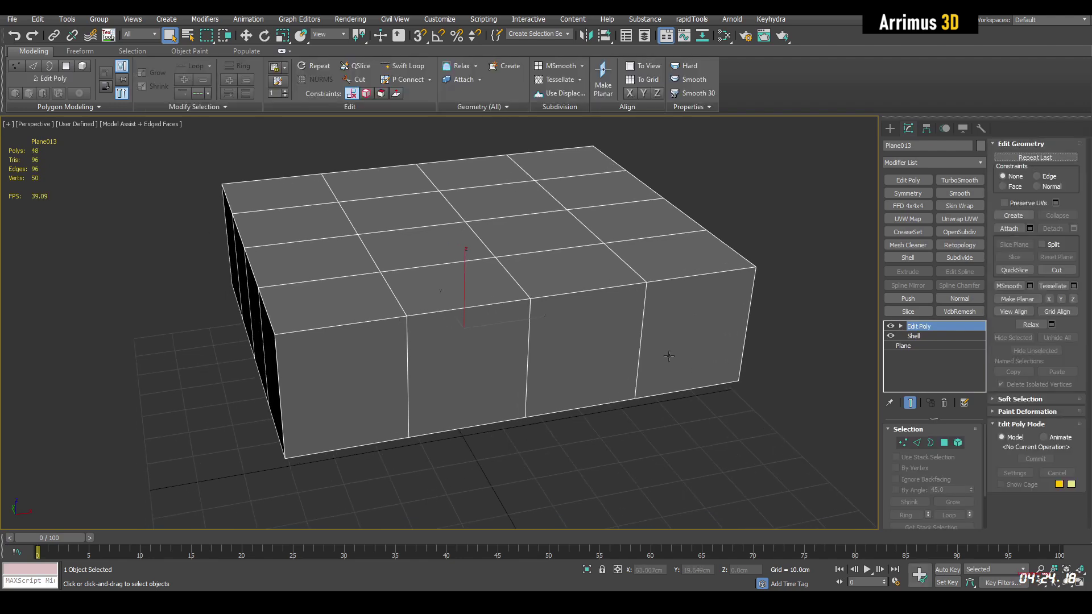
key("2")
key("alt+s")
key("w")
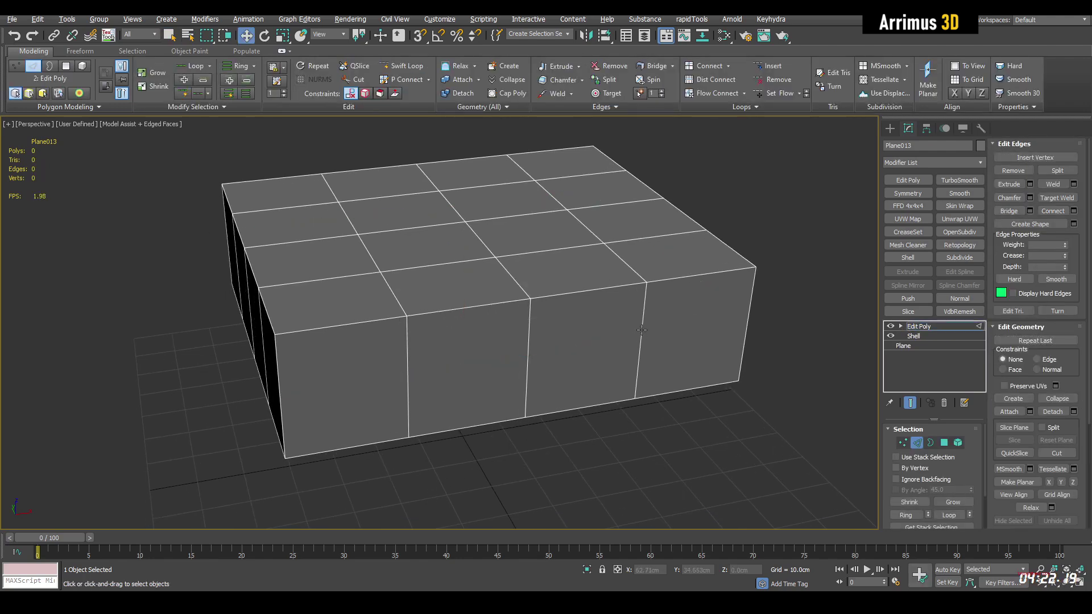
left_click(642, 331)
key("alt+r")
key("ctrl+shift+e")
left_click_drag(544, 292, 544, 273)
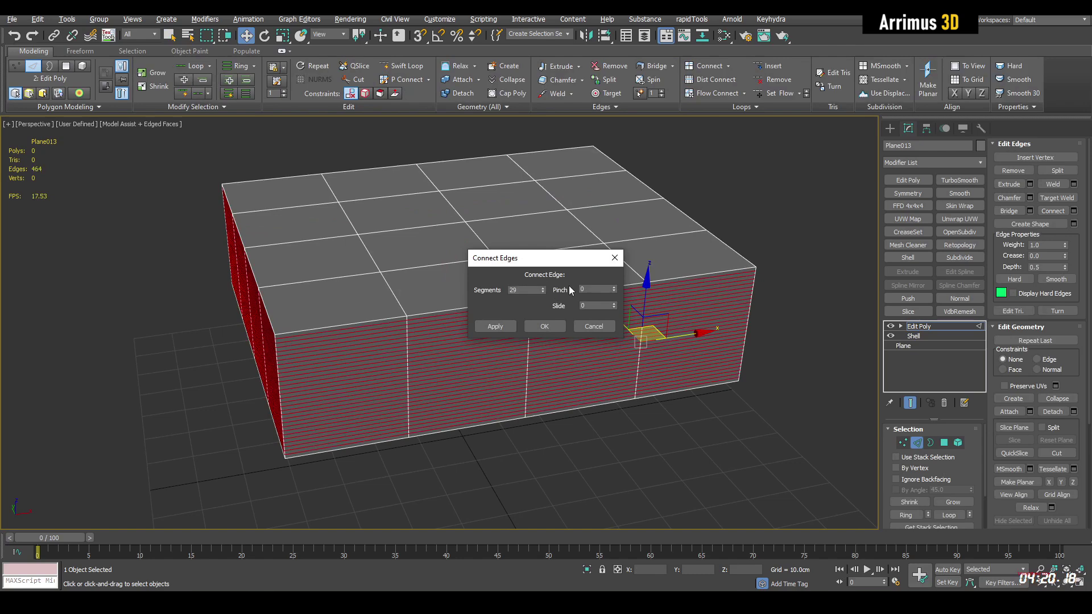
left_click(594, 326)
Delete the Edit Poly modifier from the stack, leaving the Shell on the plane
left_click(933, 326)
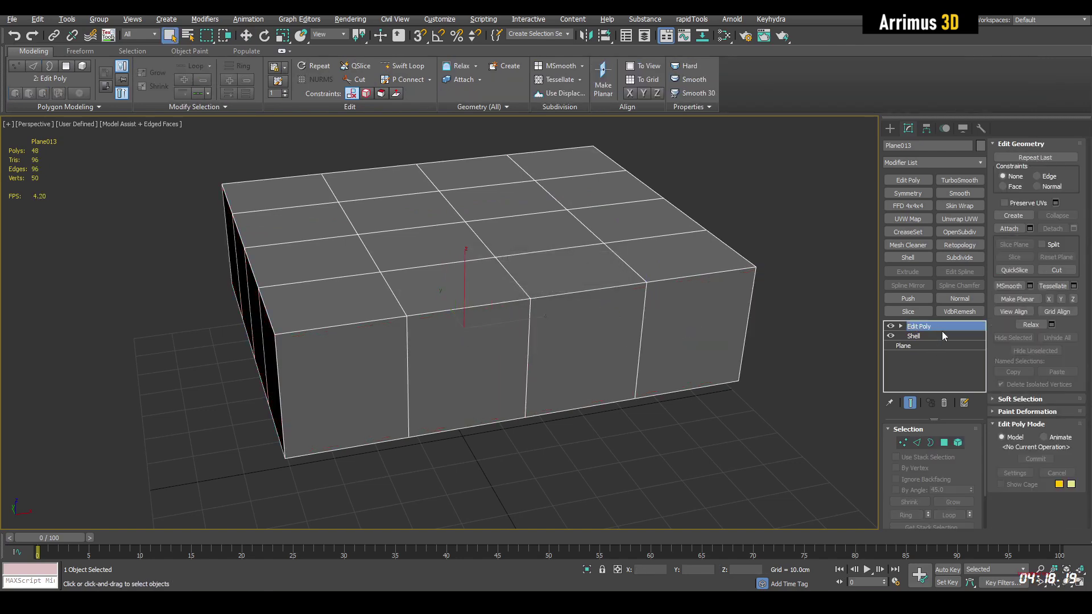
right_click(942, 331)
left_click(944, 351)
middle_click_drag(667, 404, 698, 398)
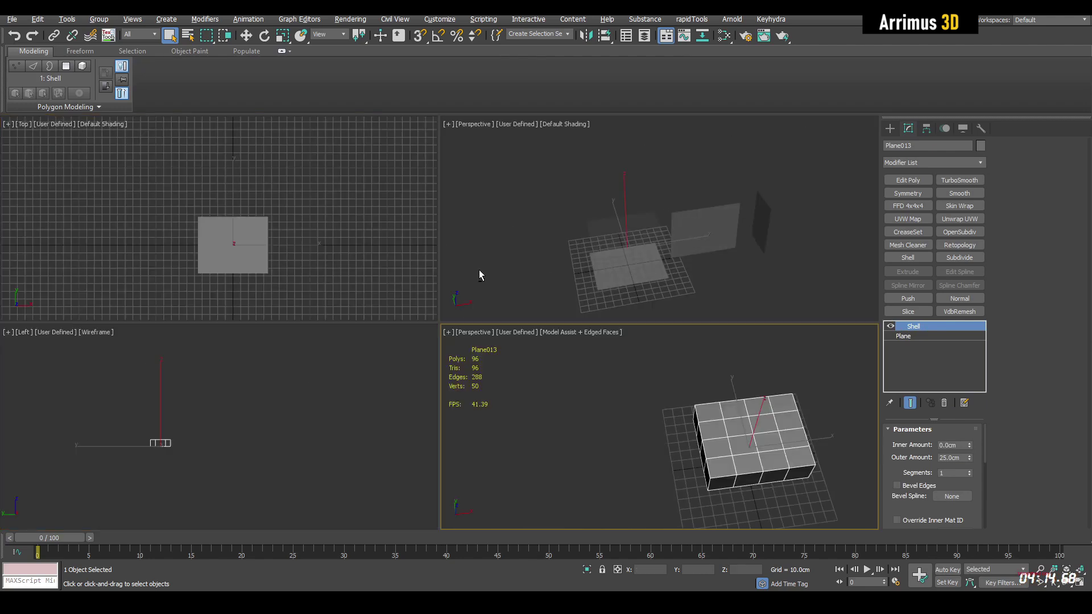
Maximize the Top viewport, hide its grid and start the Line tool in the empty area beside the plane
left_click(355, 262)
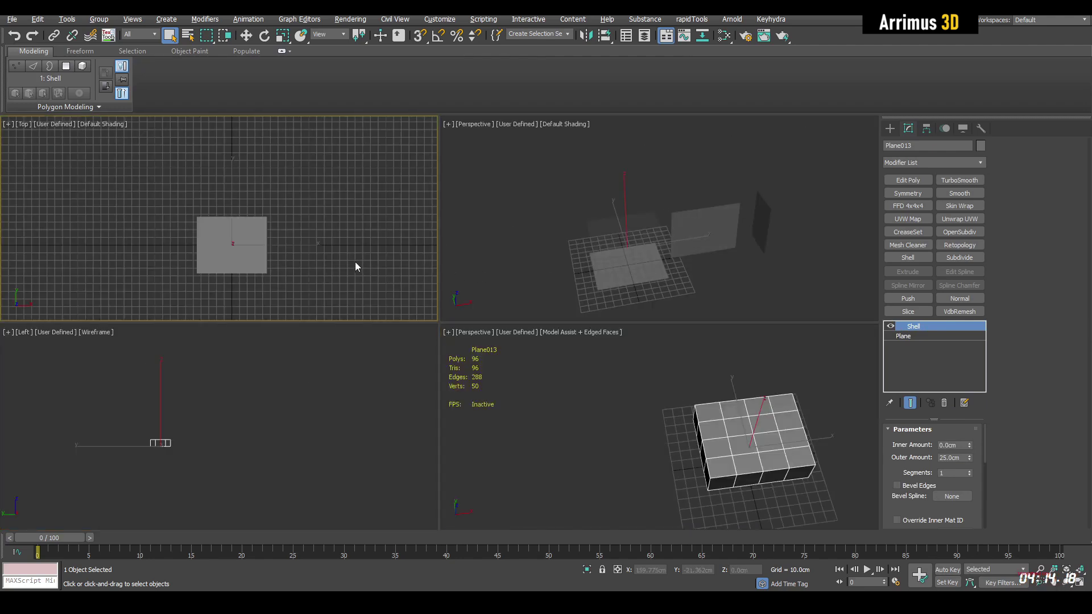
key("alt+w")
left_click(892, 131)
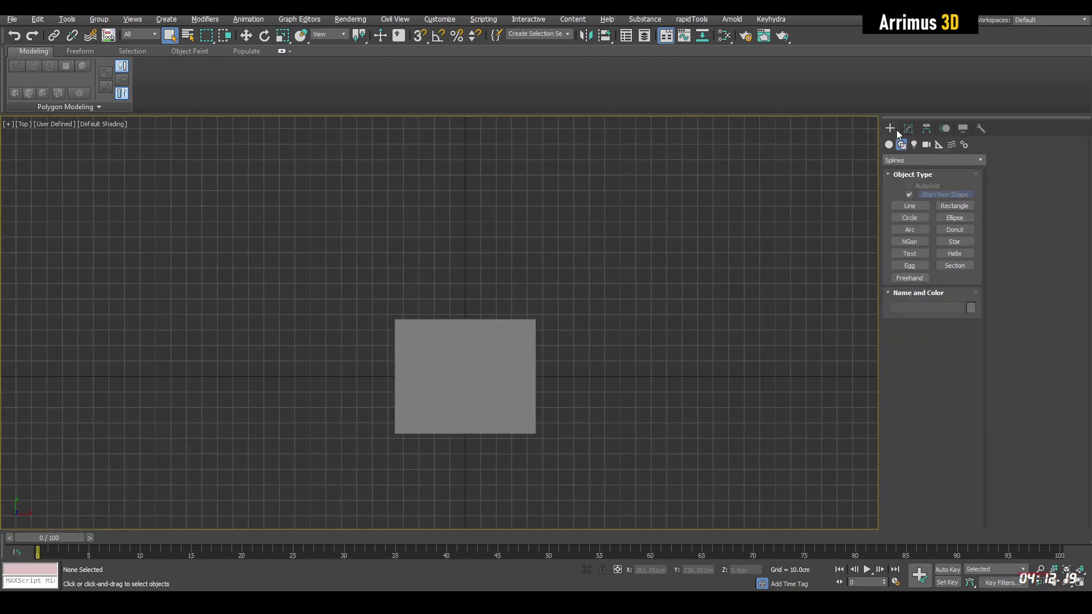
left_click(909, 204)
left_click(908, 129)
middle_click_drag(483, 278, 545, 247)
scroll(549, 265, "up", 5)
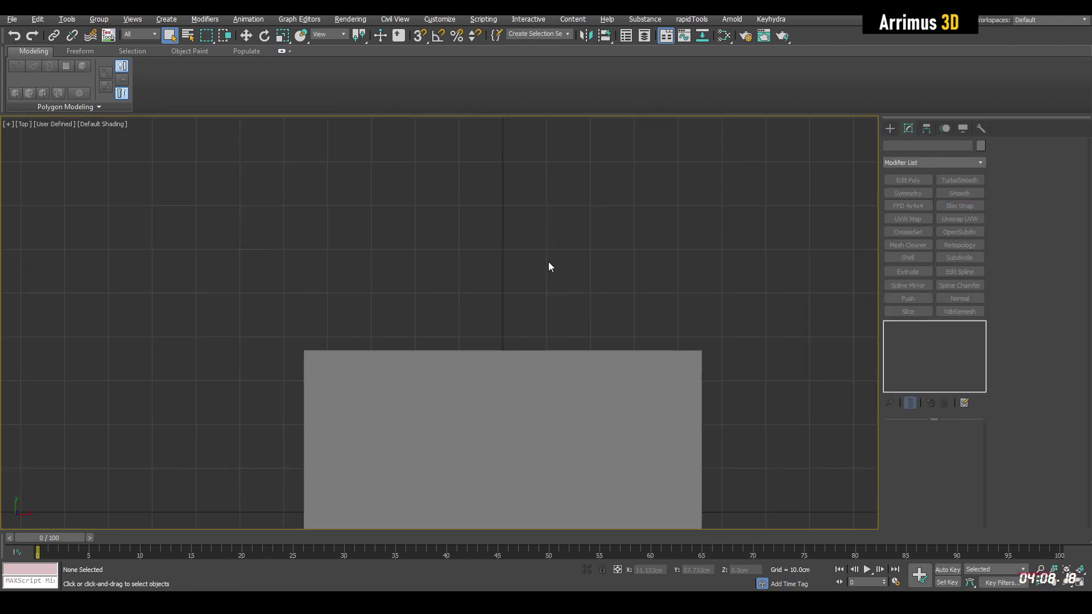
middle_click_drag(447, 282, 586, 276)
scroll(586, 276, "down", 5)
middle_click_drag(420, 253, 455, 253)
key("g")
scroll(465, 262, "up", 5)
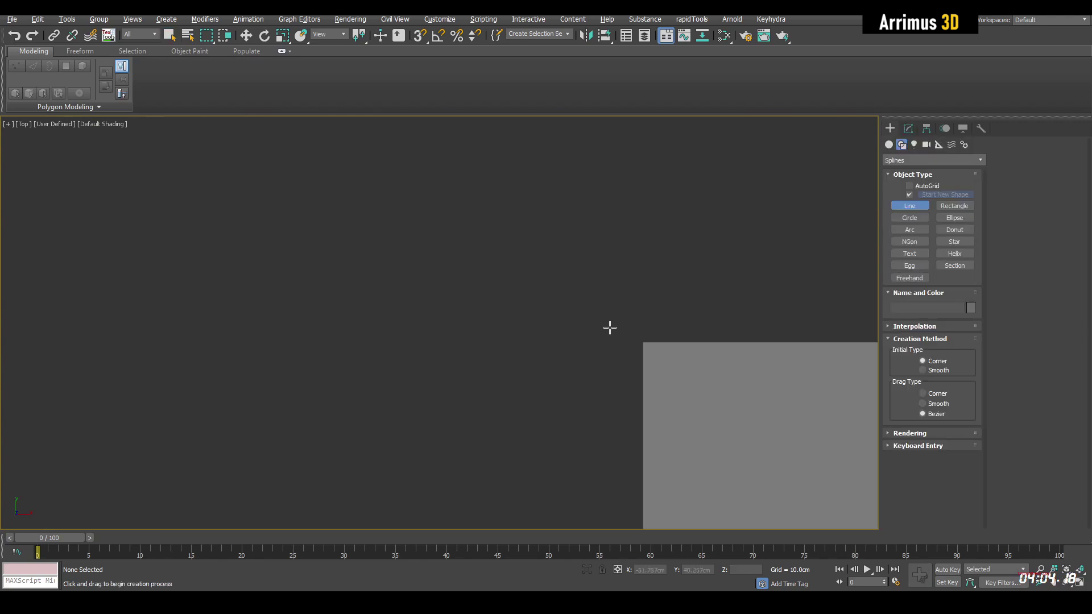
scroll(592, 324, "up", 3)
scroll(490, 300, "up", 1)
Draw an open, straight-segmented moulding profile beside the plane, with a rectangular upper lip, two inward notches and a wide flat base
left_click(460, 214)
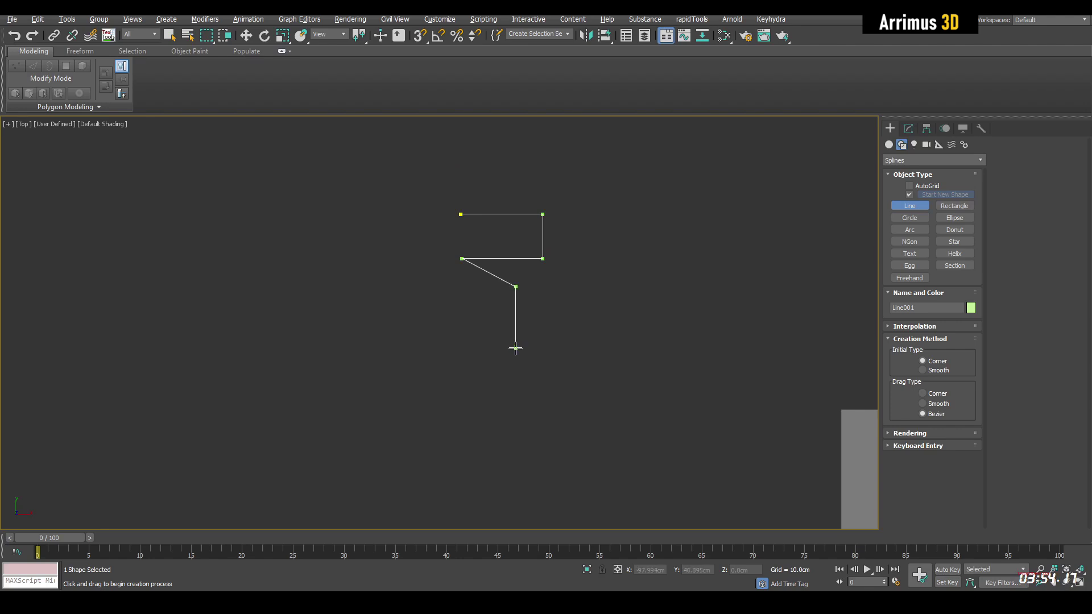
left_click(461, 377)
middle_click_drag(519, 415, 479, 295)
left_click(535, 369)
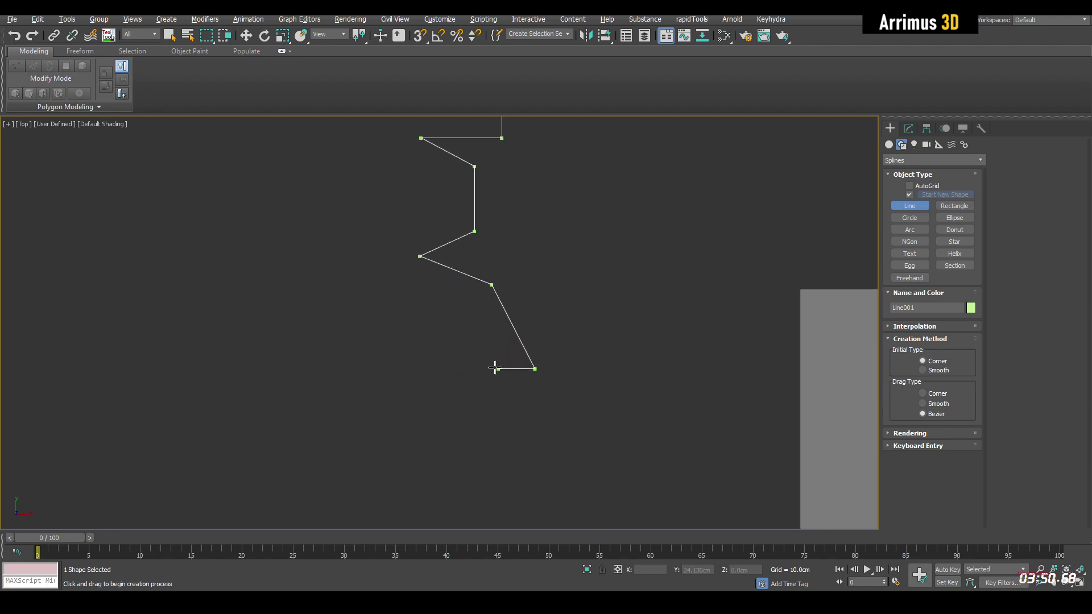
left_click(415, 368)
right_click(549, 293)
Convert the profile's three middle outer vertices to Smooth to form two rounded curves
middle_click_drag(570, 264, 566, 324)
right_click(577, 300)
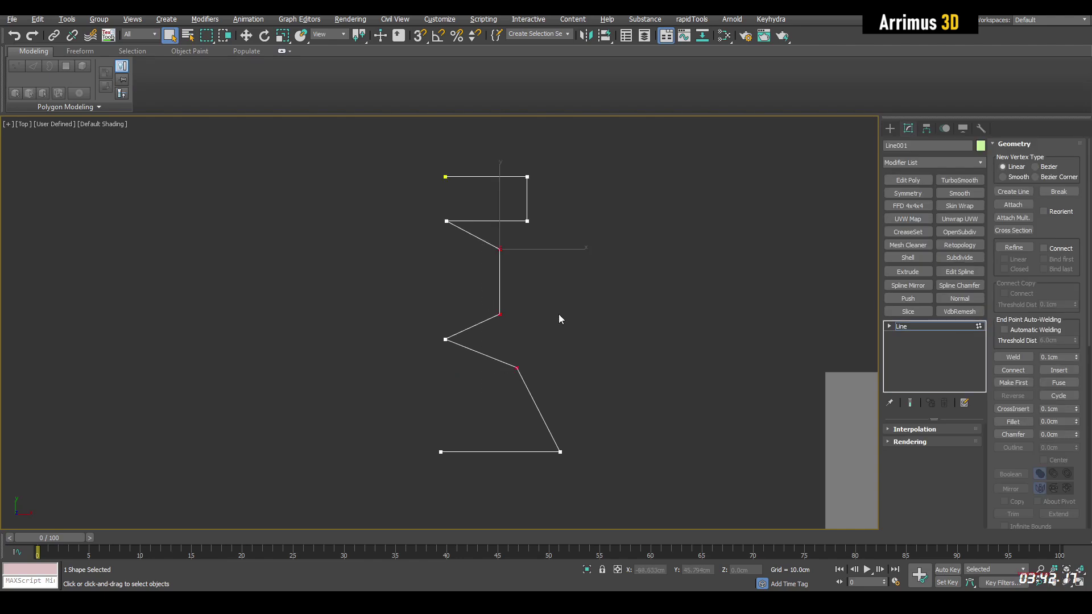
right_click(556, 289)
left_click(532, 235)
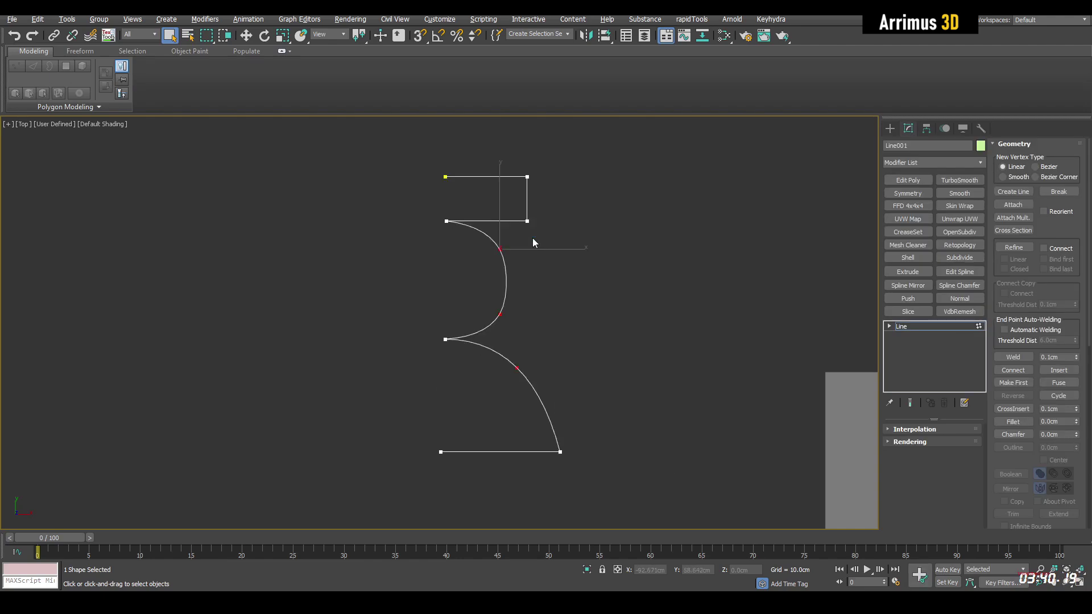
Move the lower vertex of the profile's upper curve vertically, then leave vertex editing
left_click(500, 314)
key("w")
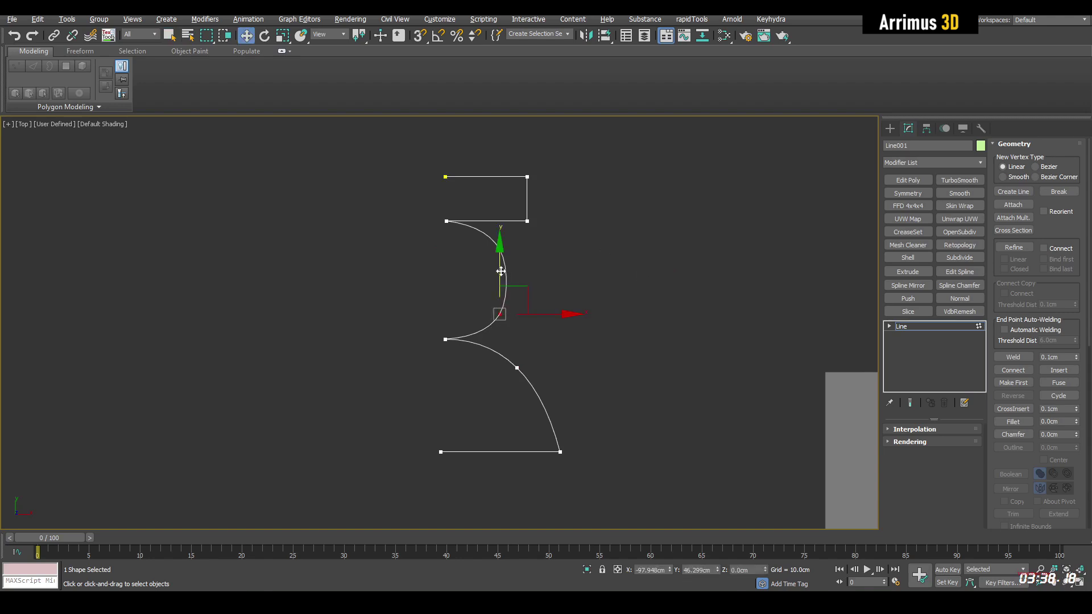
left_click_drag(501, 271, 501, 214)
left_click(609, 315)
scroll(684, 340, "down", 3)
key("1")
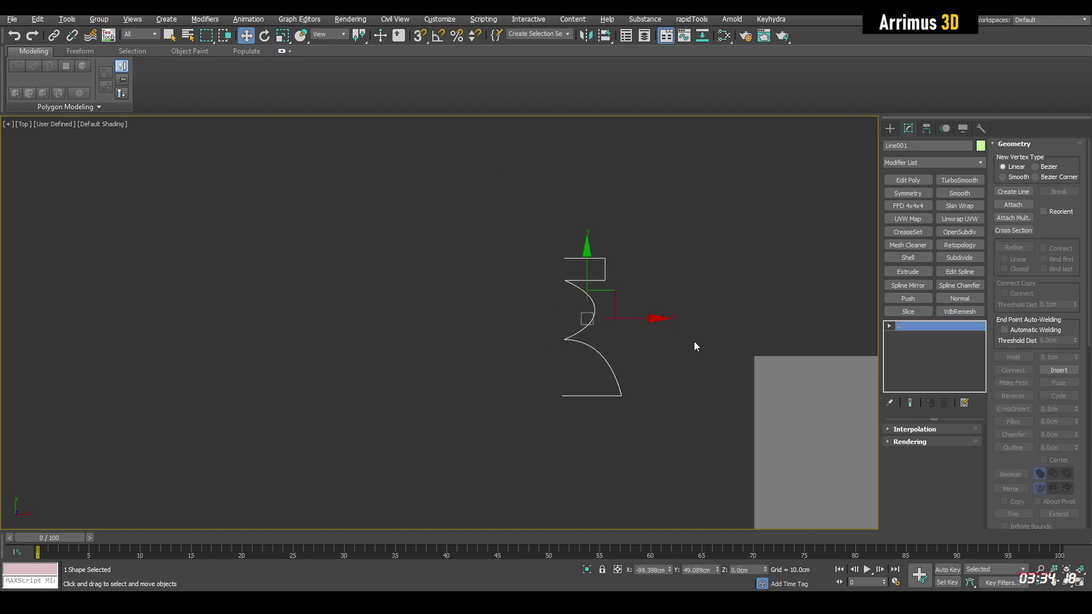
Return to the maximized shaded Perspective viewport and select the shelled plane
key("q")
middle_click_drag(723, 357, 565, 324)
key("alt+w")
middle_click(672, 399)
key("alt+w")
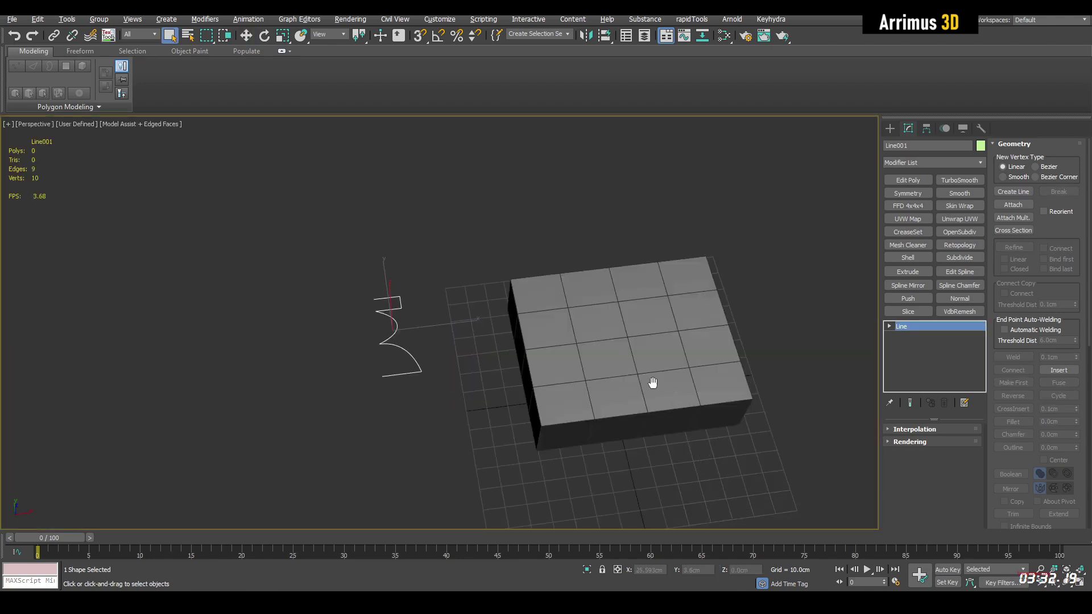
middle_click_drag(652, 382, 613, 382)
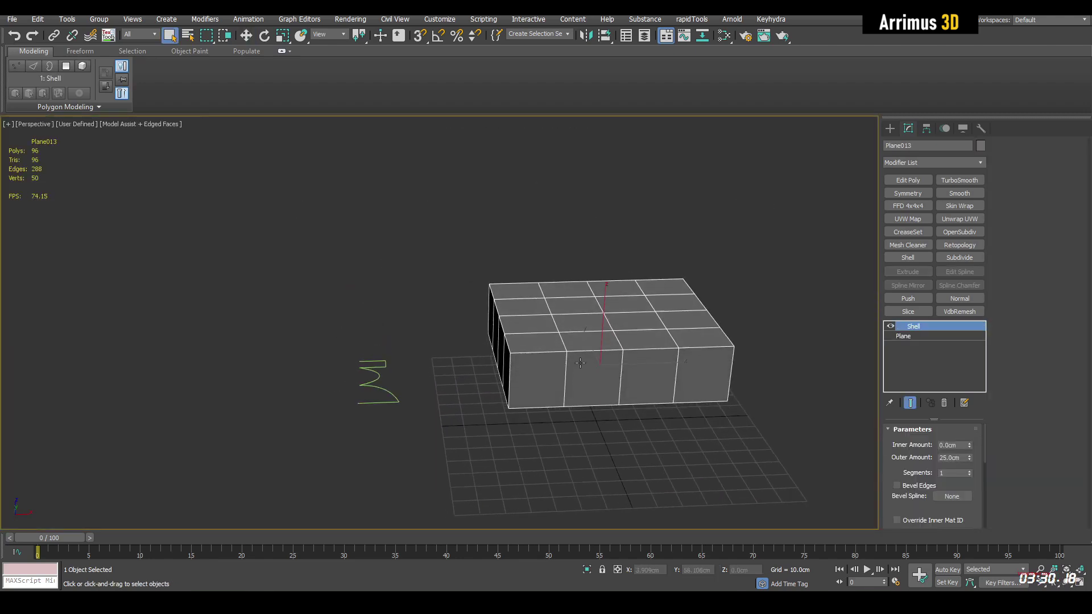
scroll(580, 363, "up", 3)
middle_click_drag(580, 363, 675, 369, "alt")
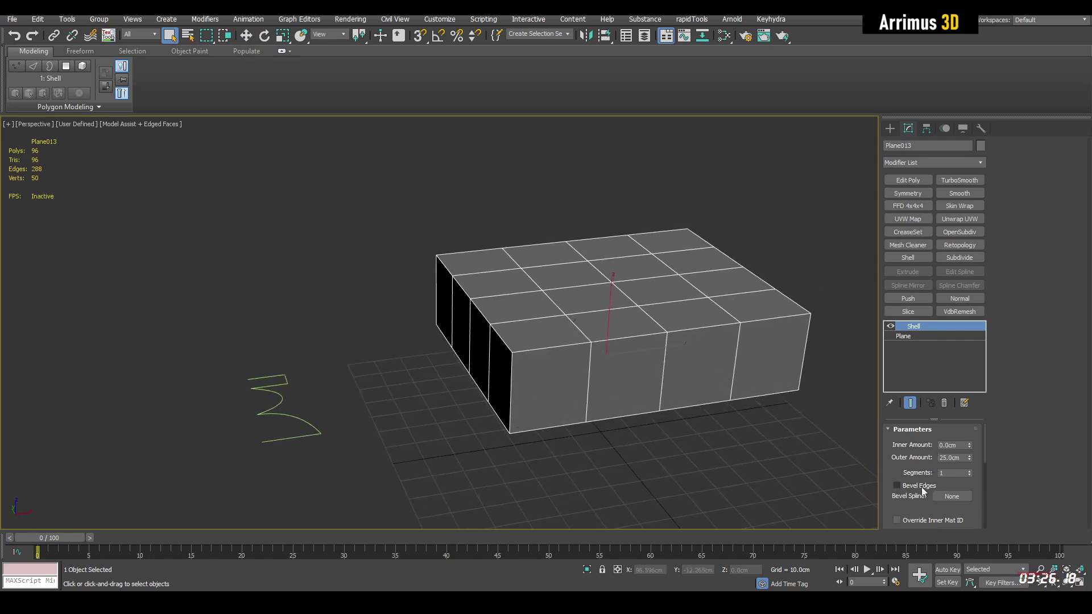
Enable Bevel Edges on the Shell modifier and pick the drawn profile line as its bevel spline
middle_click_drag(703, 458, 753, 441)
left_click(897, 486)
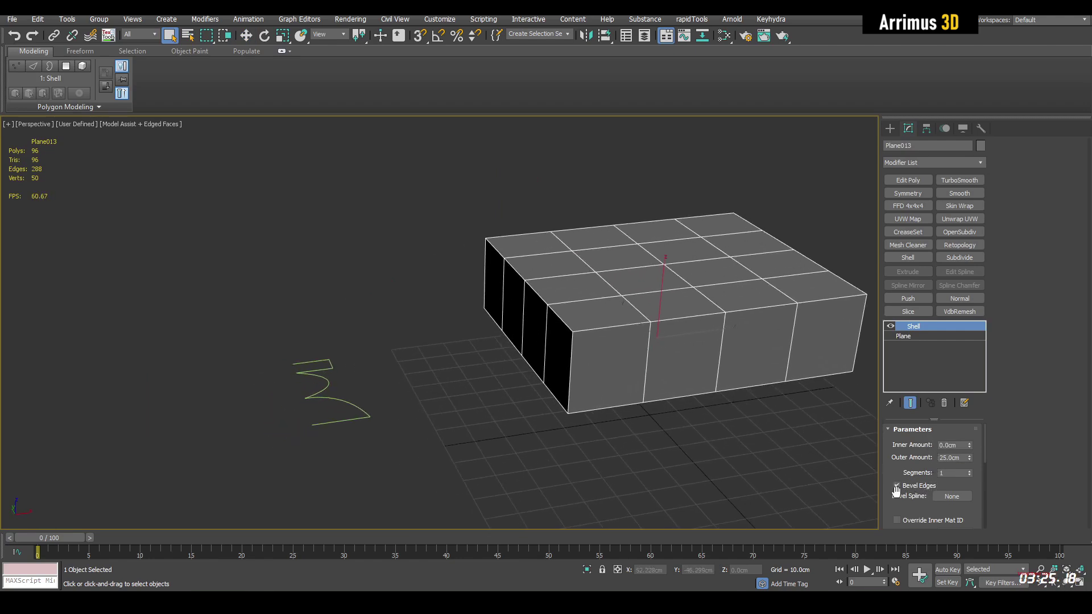
left_click(955, 499)
left_click(352, 404)
Examine the moulded sides and edge flow of the slab from several angles and compare them with the profile line
middle_click_drag(370, 398, 544, 317, "alt")
scroll(529, 317, "up", 5)
scroll(574, 302, "down", 5)
scroll(524, 295, "up", 3)
key("F4")
key("F4")
scroll(538, 316, "down", 5)
middle_click_drag(477, 317, 488, 295, "alt")
scroll(362, 233, "up", 3)
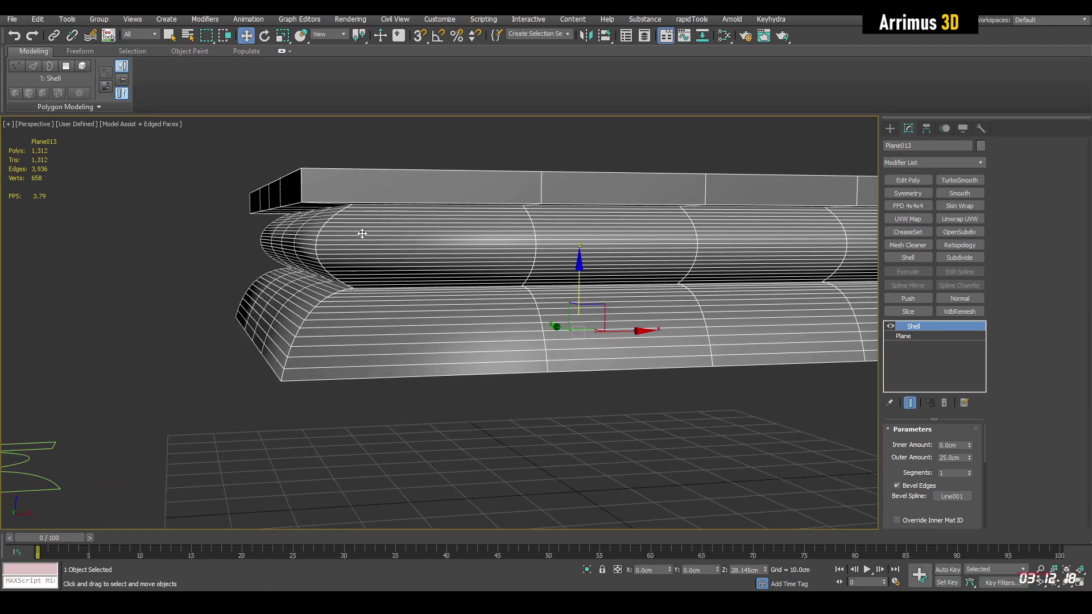
scroll(362, 233, "down", 2)
scroll(503, 257, "up", 2)
middle_click_drag(650, 231, 462, 312, "alt")
scroll(757, 263, "down", 3)
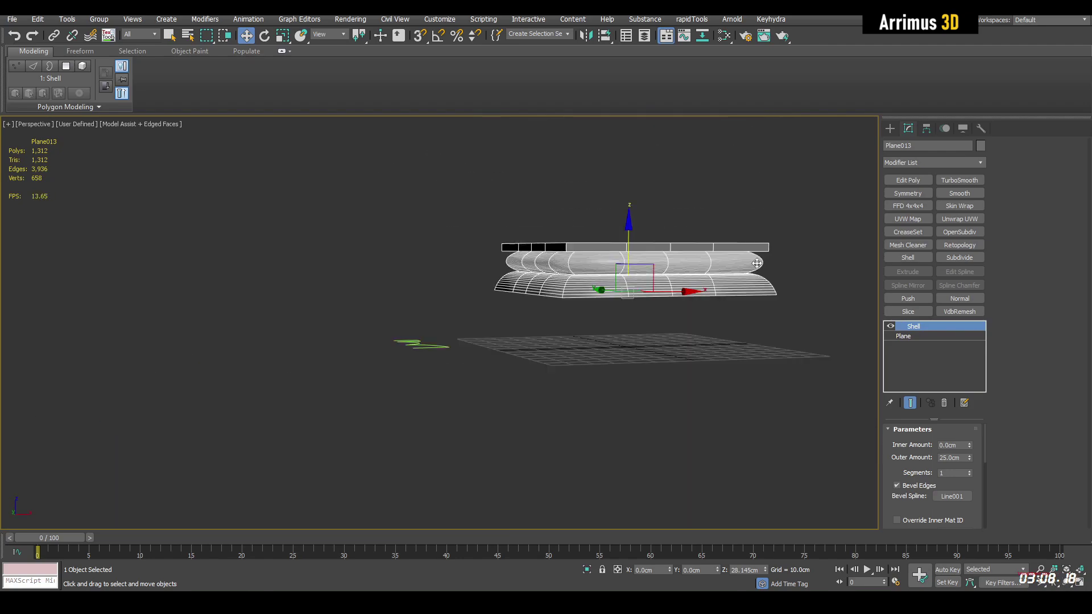
middle_click_drag(705, 262, 703, 308, "alt")
scroll(703, 308, "up", 3)
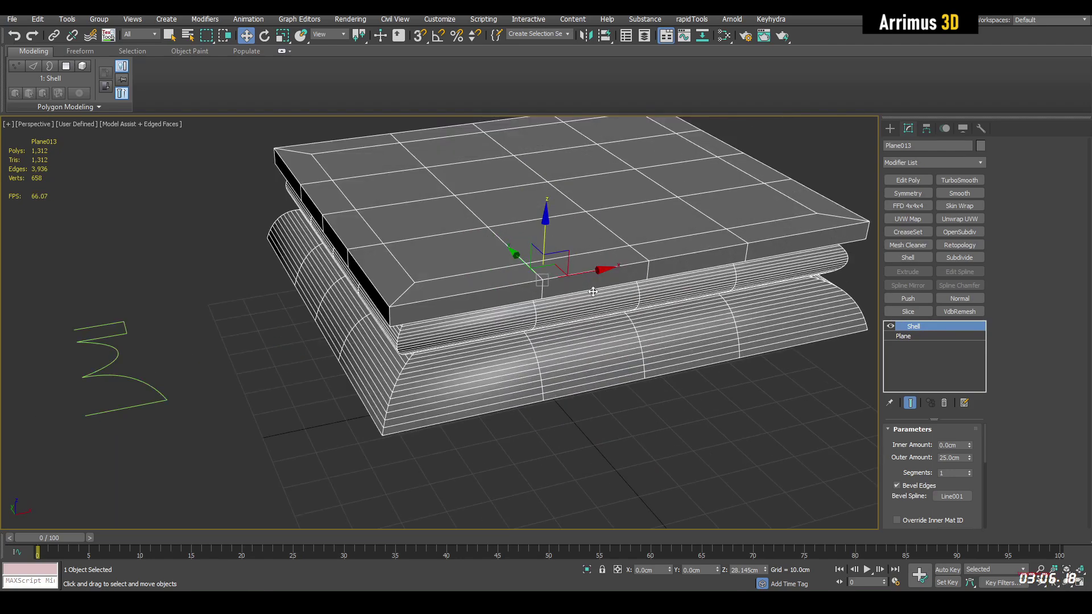
mouse_move(593, 292)
middle_mouse_down("alt")
mouse_move(576, 270)
mouse_move(573, 300)
middle_mouse_up("alt")
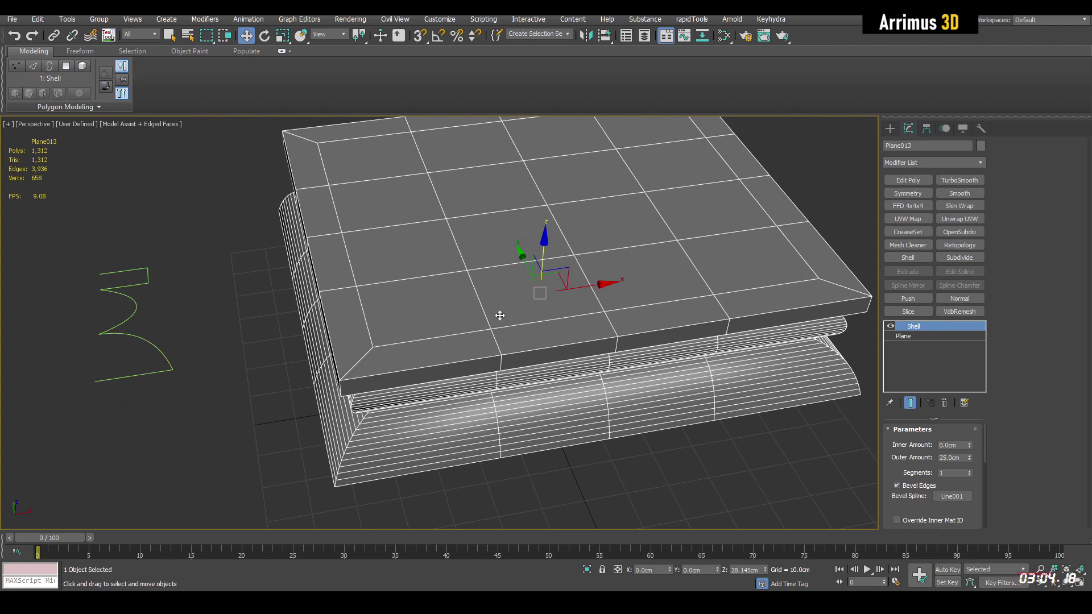
middle_click_drag(499, 315, 612, 312)
scroll(502, 326, "down", 2)
left_click(276, 353)
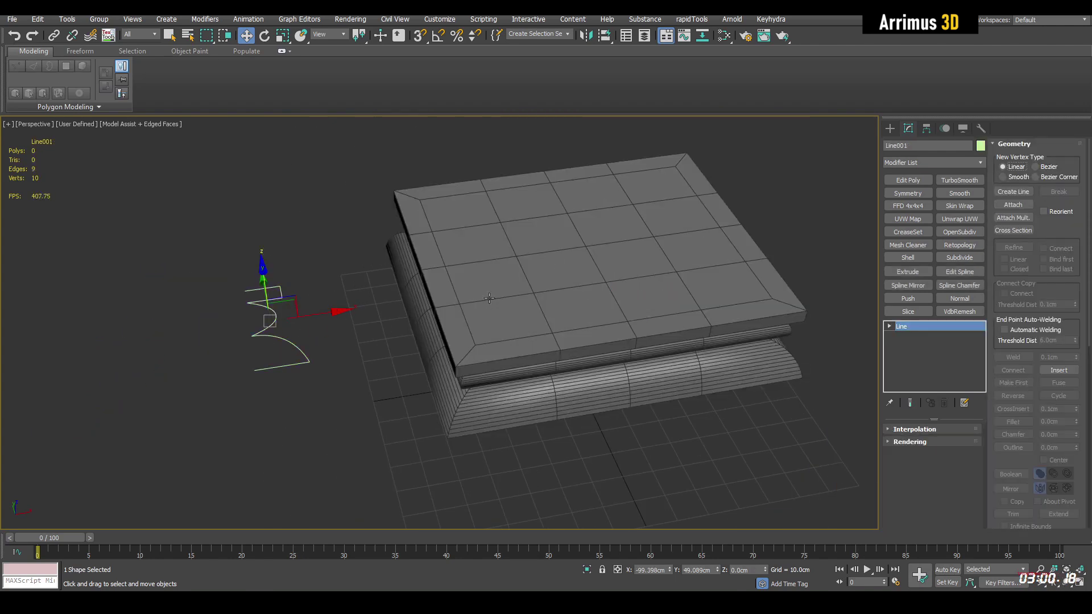
scroll(432, 269, "up", 4)
scroll(465, 274, "down", 4)
middle_click_drag(465, 295, 464, 322, "alt")
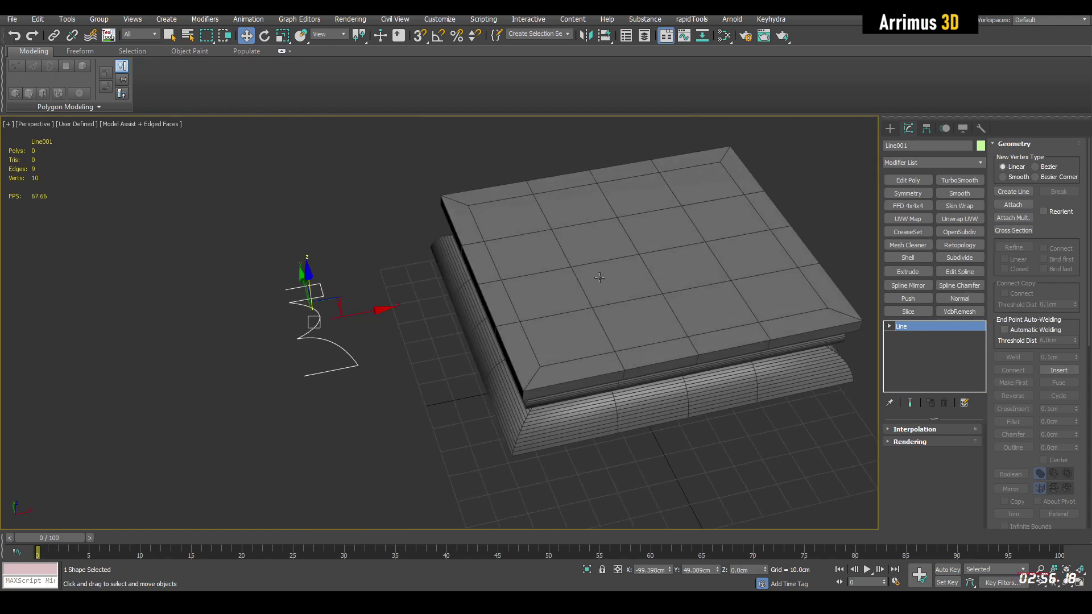
Stack two Edit Poly modifiers on the slab, then delete both
left_click(711, 264)
left_click(909, 179)
left_click(909, 179)
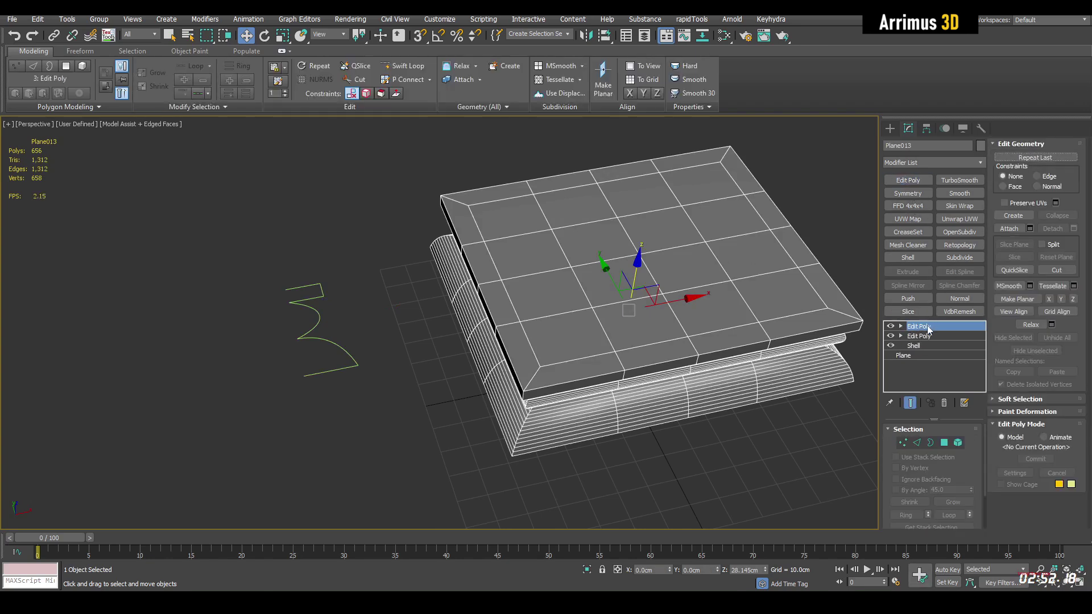
left_click(927, 336, "ctrl")
right_click(928, 335)
left_click(945, 346)
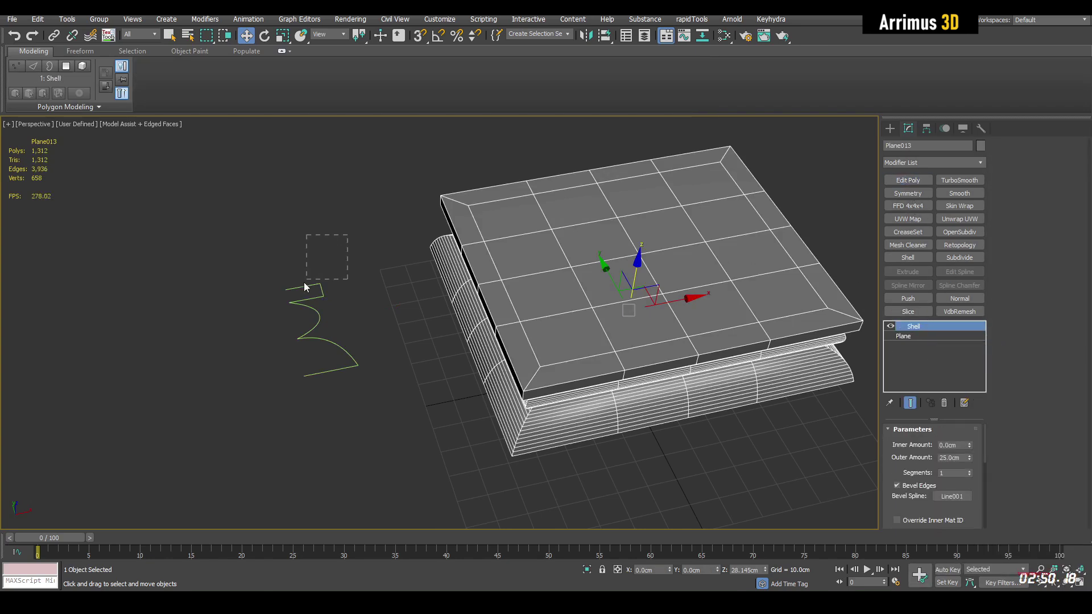
Add an Edit Spline modifier to the profile line and select its spline at Spline level for scaling
left_click(305, 287)
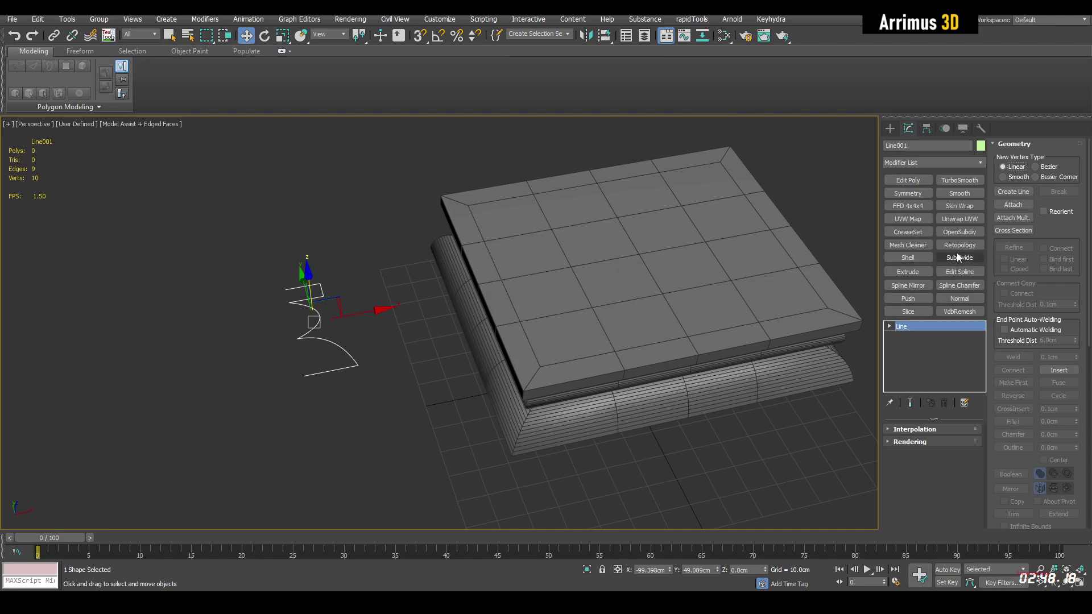
left_click(960, 271)
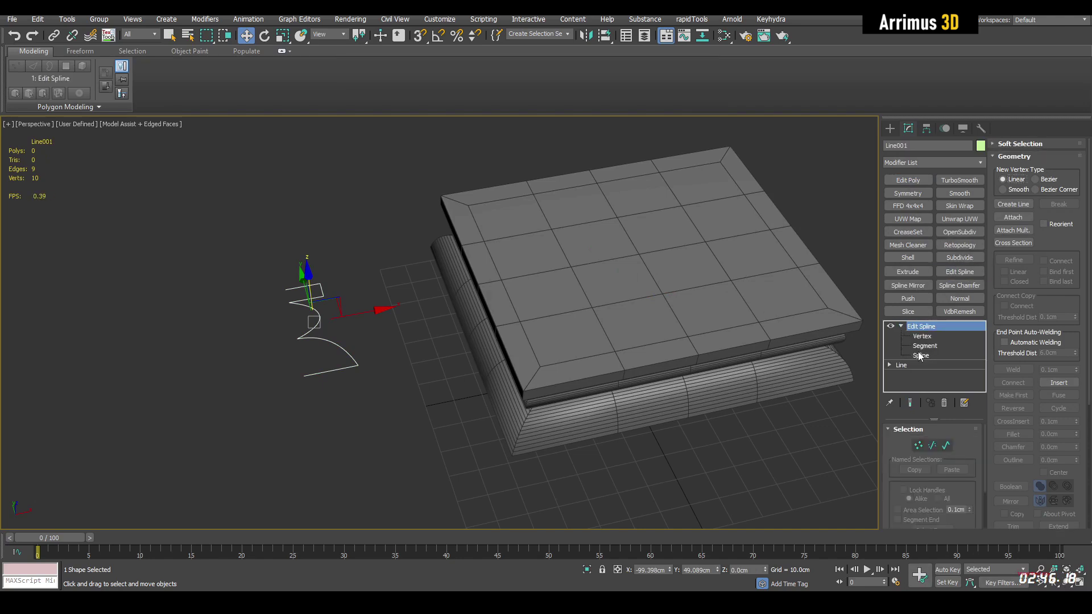
left_click(920, 356)
left_click(291, 339)
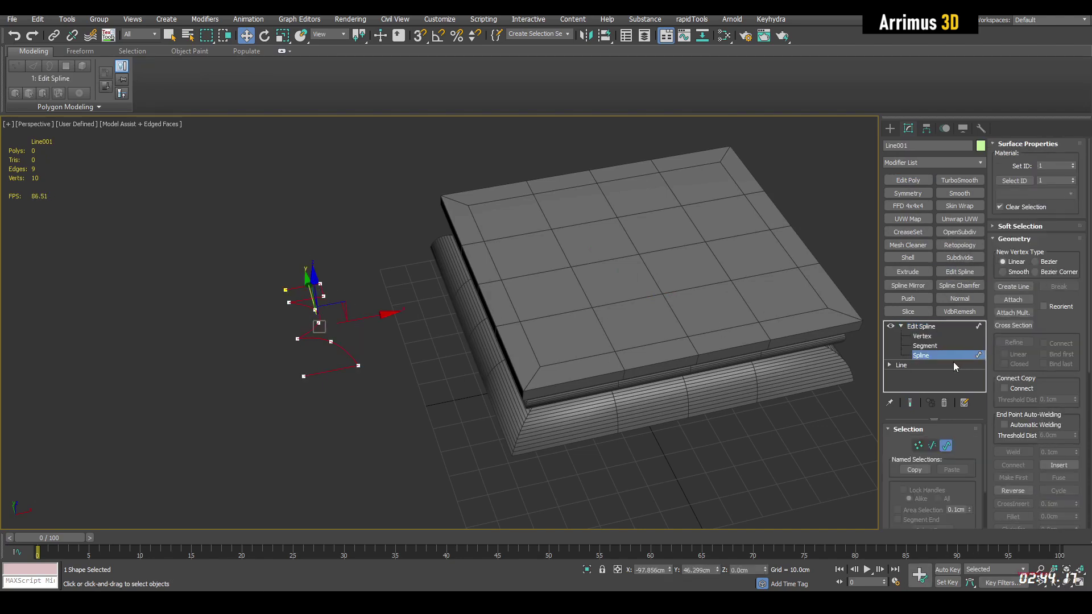
middle_click_drag(298, 346, 317, 348)
key("r")
left_click_drag(266, 344, 173, 353)
Select the profile line's starting vertex at Vertex level of the Edit Spline modifier, then clear the selection
middle_click_drag(549, 387, 485, 359, "alt")
scroll(543, 418, "up", 5)
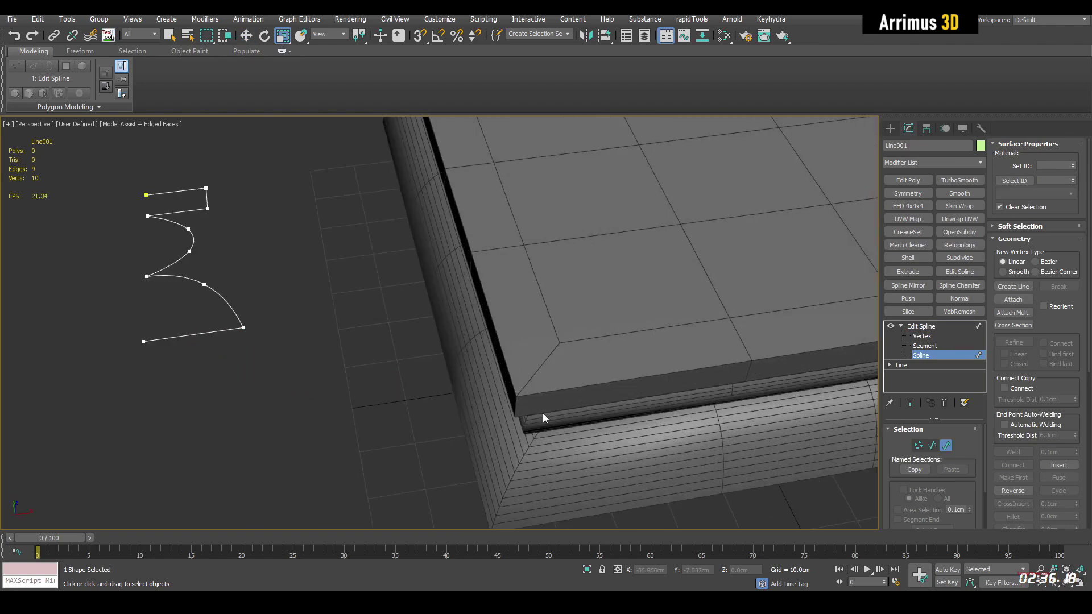
scroll(574, 363, "up", 2)
scroll(498, 378, "down", 3)
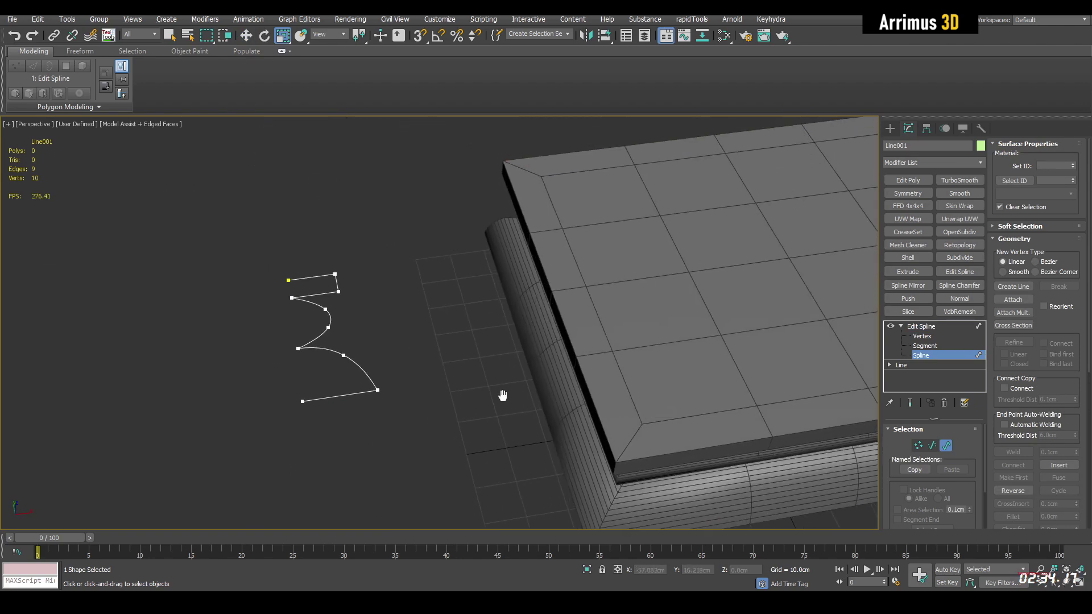
key("1")
left_click_drag(256, 256, 291, 288)
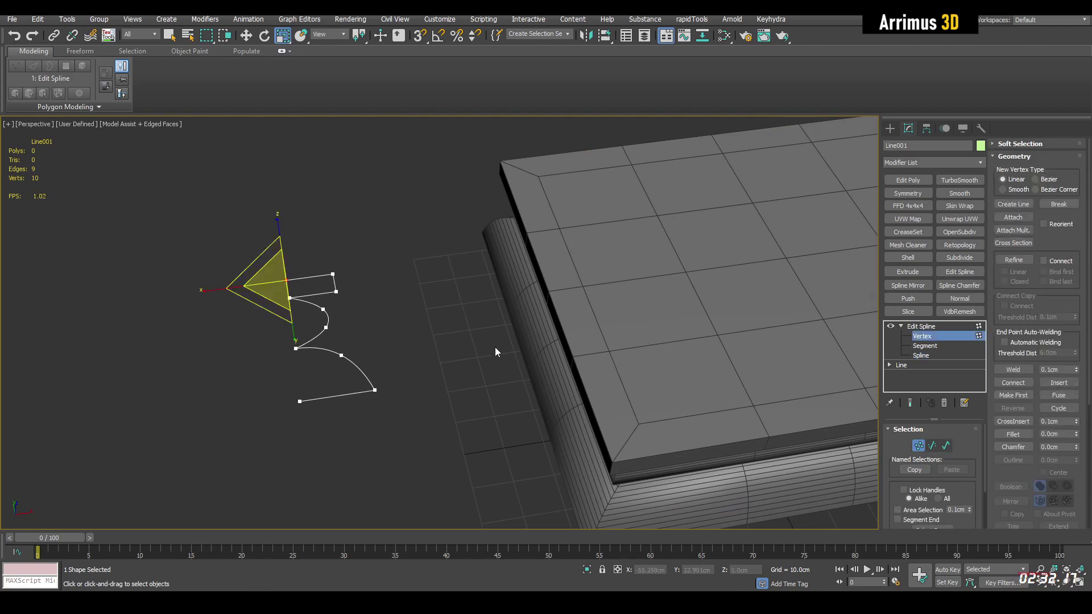
key("Delete")
key("q")
Compare the profile line's upper step and curves with the matching mouldings at the slab's corner
mouse_move(532, 346)
middle_mouse_down("alt")
mouse_move(488, 381)
mouse_move(504, 315)
mouse_move(530, 333)
middle_mouse_up("alt")
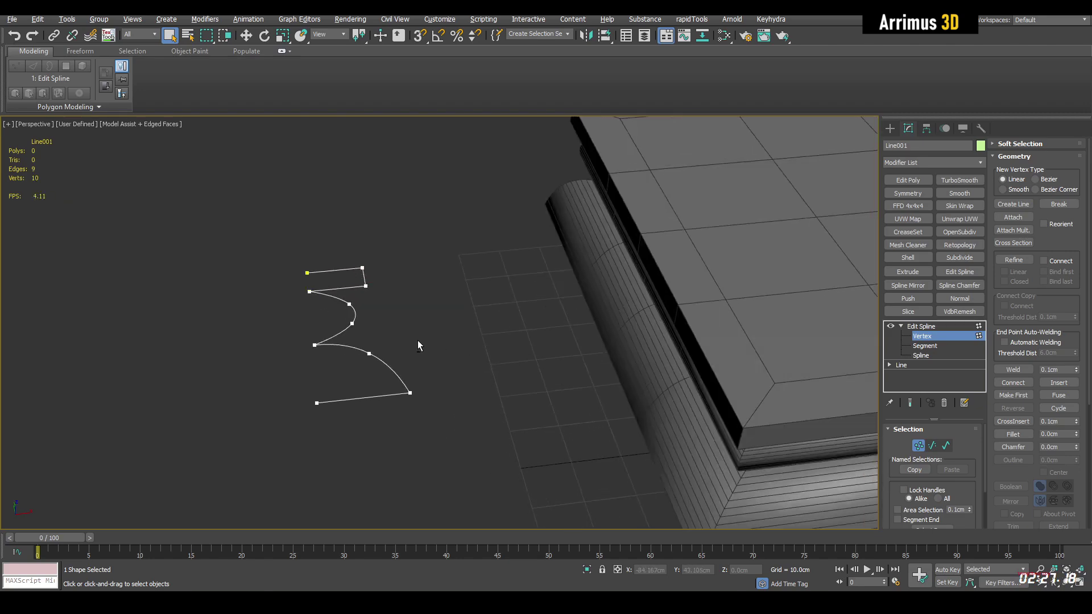
middle_click_drag(417, 341, 434, 297, "alt")
scroll(434, 297, "down", 3)
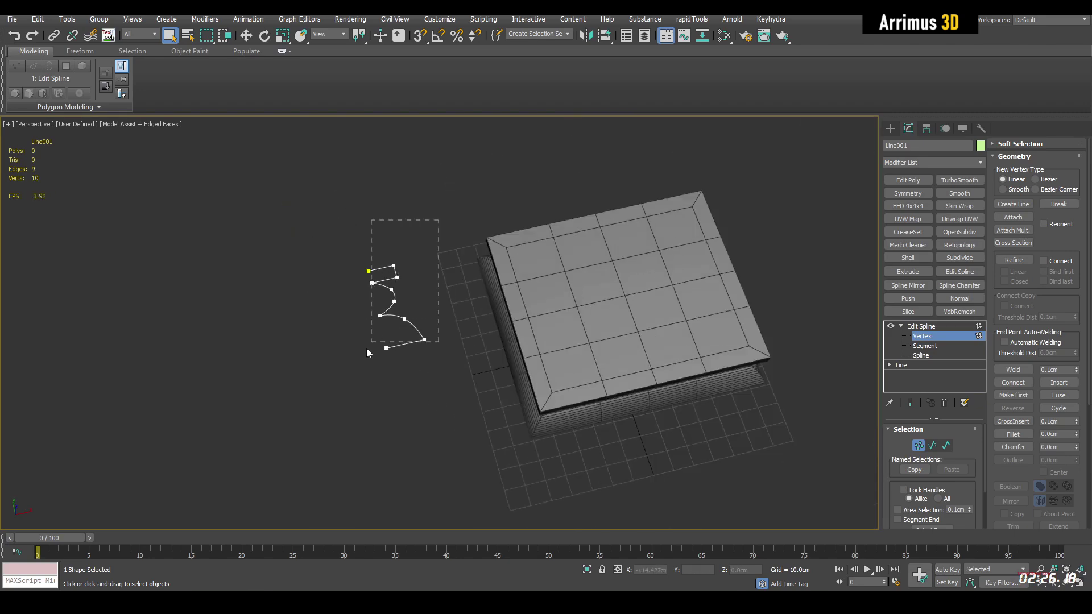
middle_click_drag(466, 342, 470, 284, "alt")
scroll(470, 284, "up", 5)
middle_click_drag(463, 327, 314, 379, "alt")
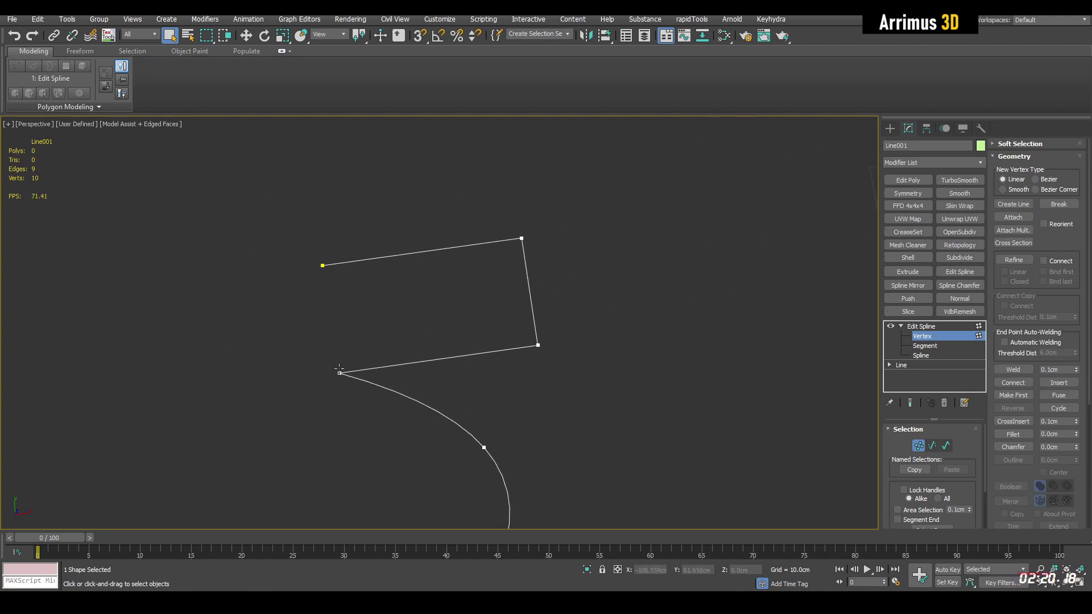
scroll(563, 306, "down", 5)
middle_click_drag(719, 341, 422, 430)
scroll(453, 326, "up", 4)
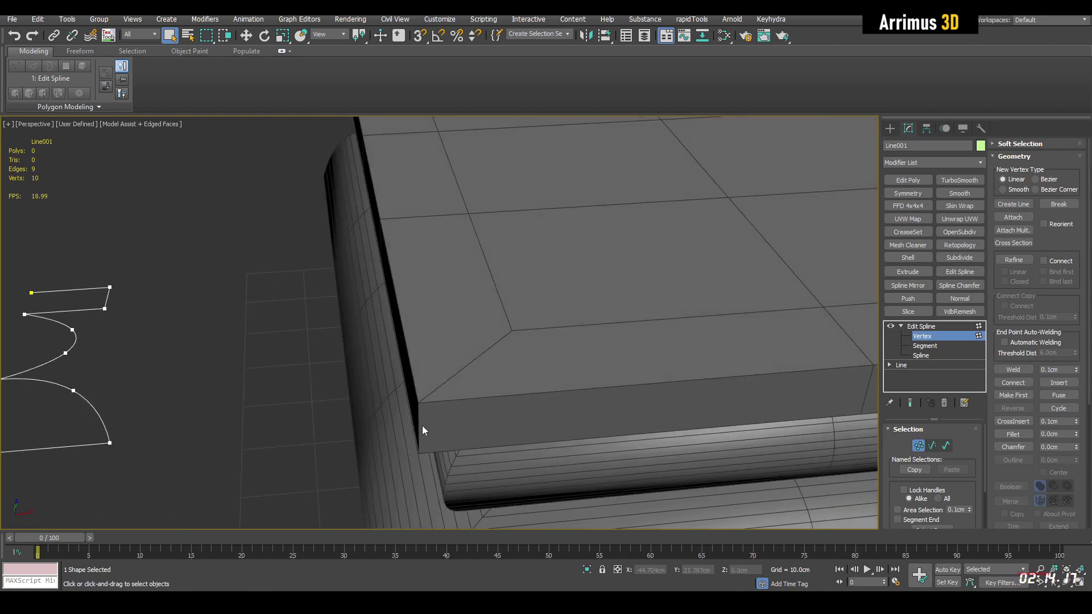
scroll(422, 430, "down", 3)
key("1")
scroll(256, 373, "down", 4)
middle_click_drag(256, 373, 449, 321, "alt")
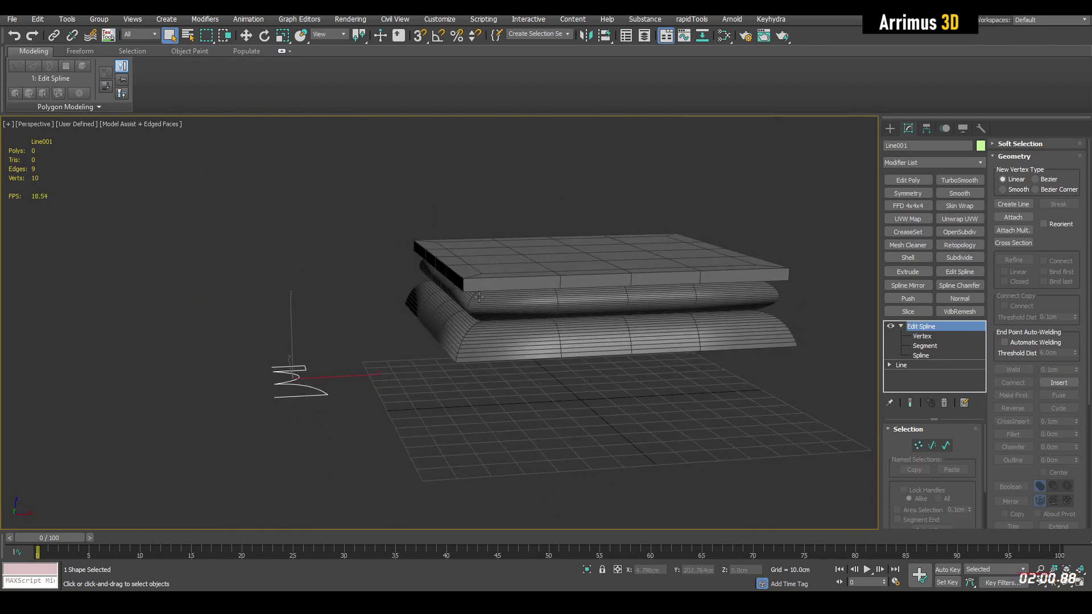
scroll(478, 297, "up", 6)
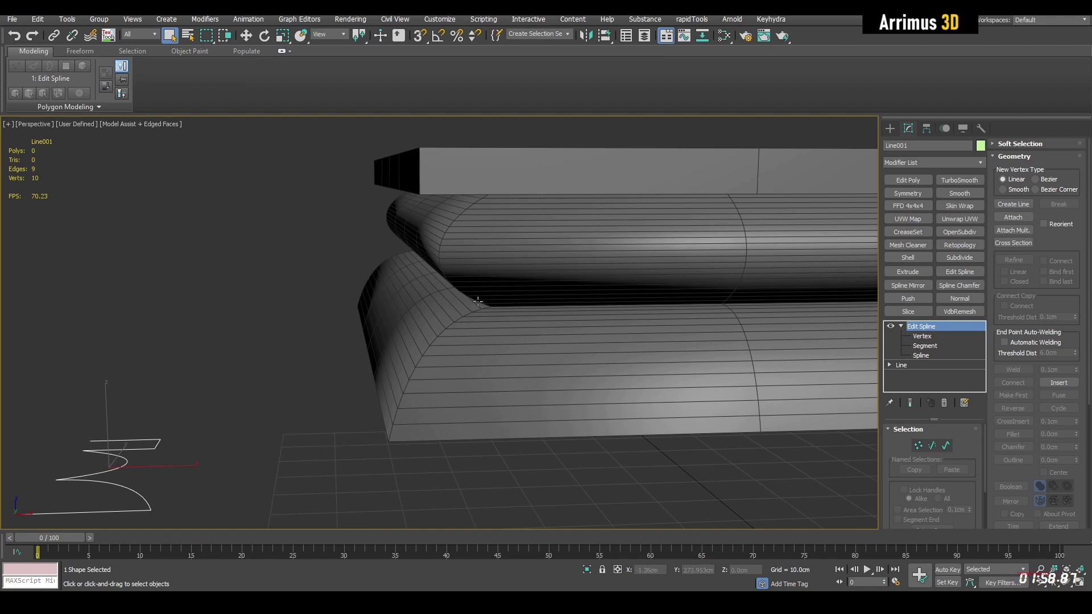
Delete the Edit Spline modifier from the profile line
scroll(478, 301, "down", 4)
left_click_drag(277, 445, 278, 444)
middle_click_drag(298, 416, 626, 366)
middle_click_drag(547, 382, 504, 363)
left_click(917, 364)
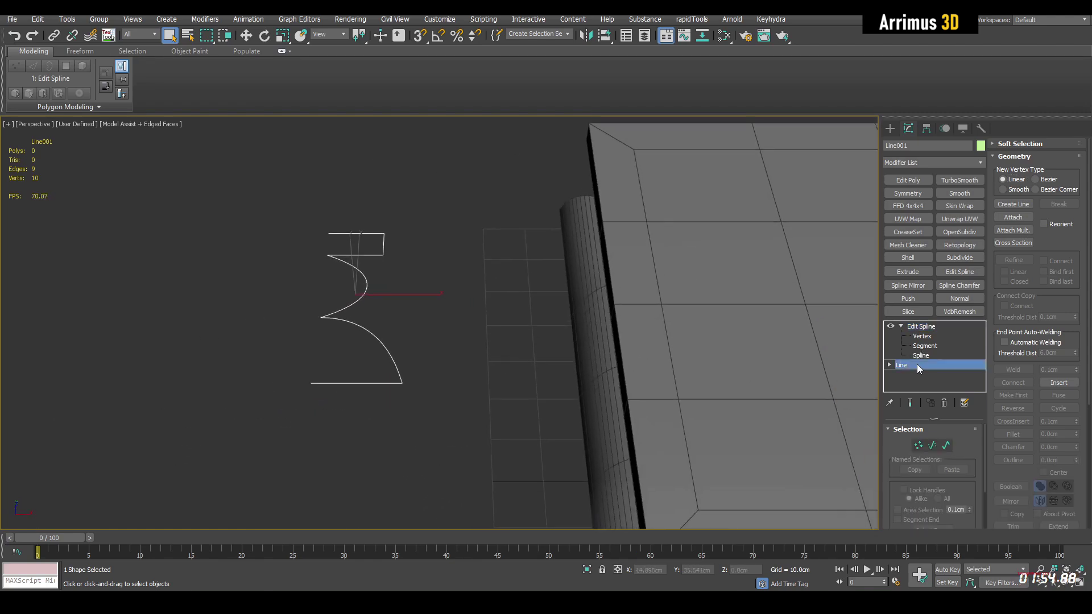
left_click(628, 334)
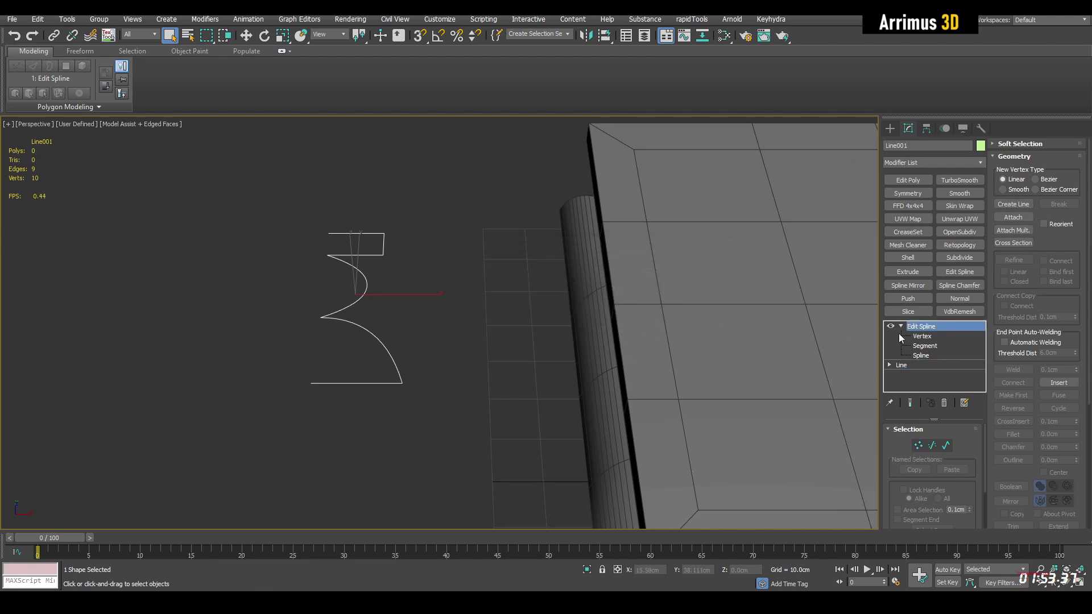
right_click(937, 331)
left_click(954, 349)
Set the profile line's interpolation steps to 0 and inspect the faceted mouldings
scroll(582, 334, "down", 3)
middle_click_drag(726, 334, 590, 289, "alt")
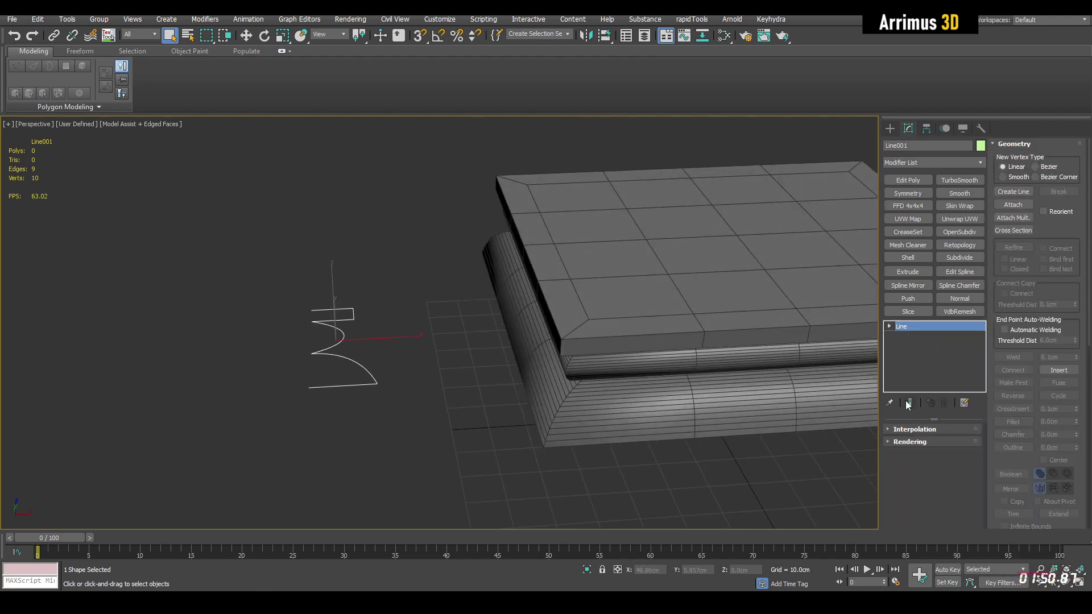
left_click(910, 430)
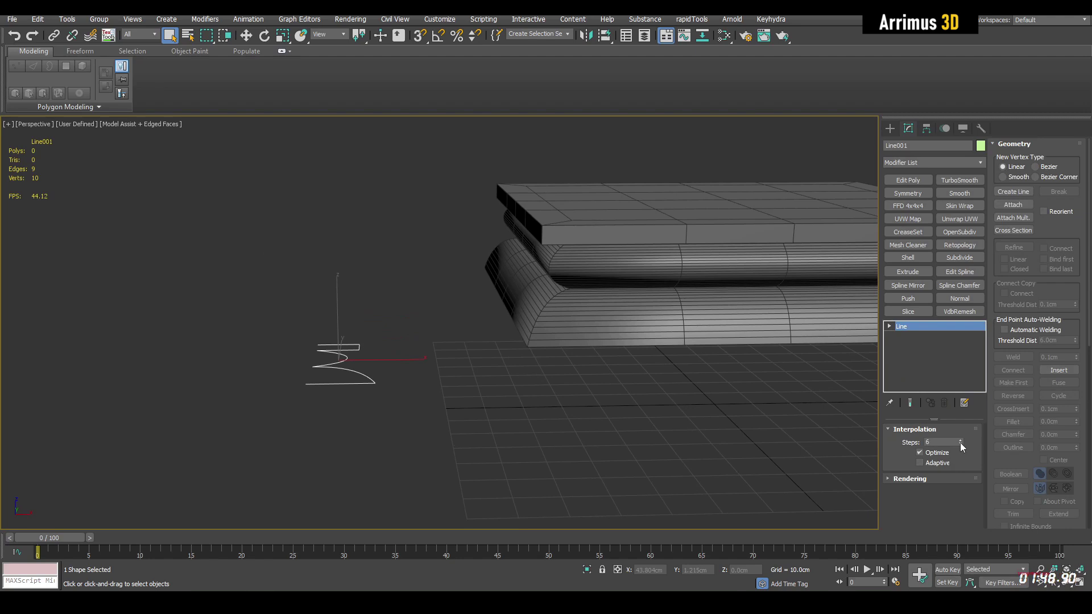
right_click(961, 444)
middle_click_drag(683, 364, 557, 292, "alt")
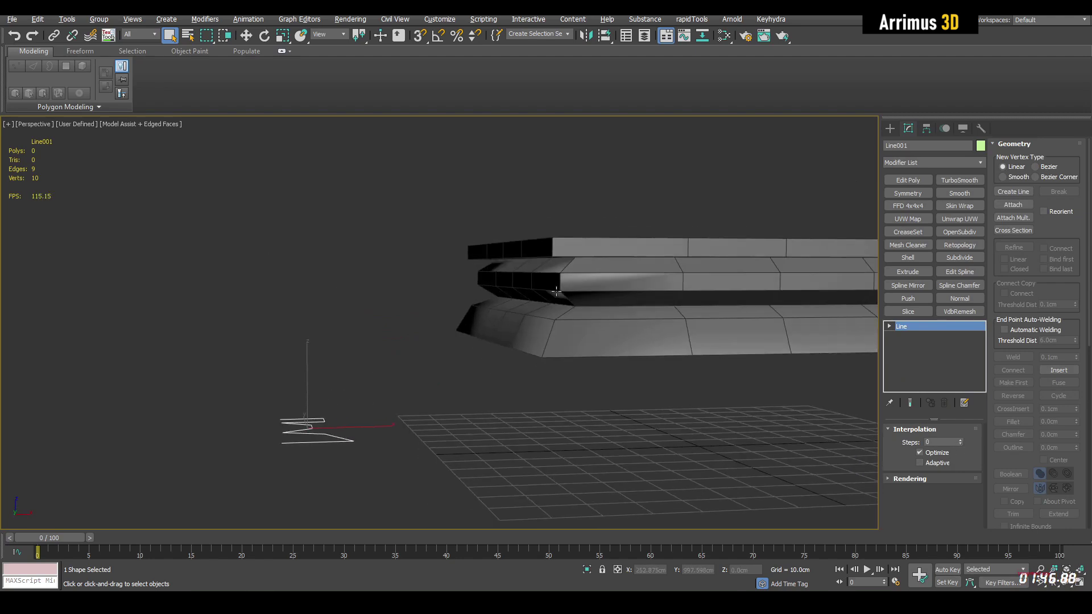
scroll(569, 285, "up", 3)
middle_click_drag(613, 316, 556, 349, "alt")
Raise the profile line's interpolation steps one at a time to 8
left_click(960, 439)
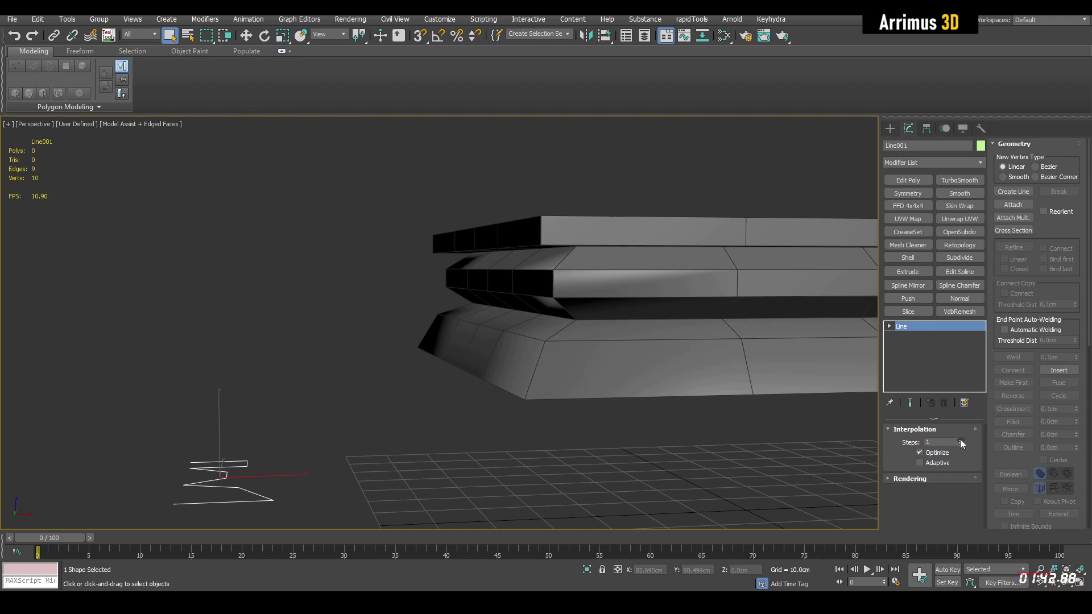
left_click(961, 440)
left_click(962, 440)
left_click(962, 439)
left_click(962, 440)
left_click(961, 439)
left_click(962, 439)
left_click(962, 440)
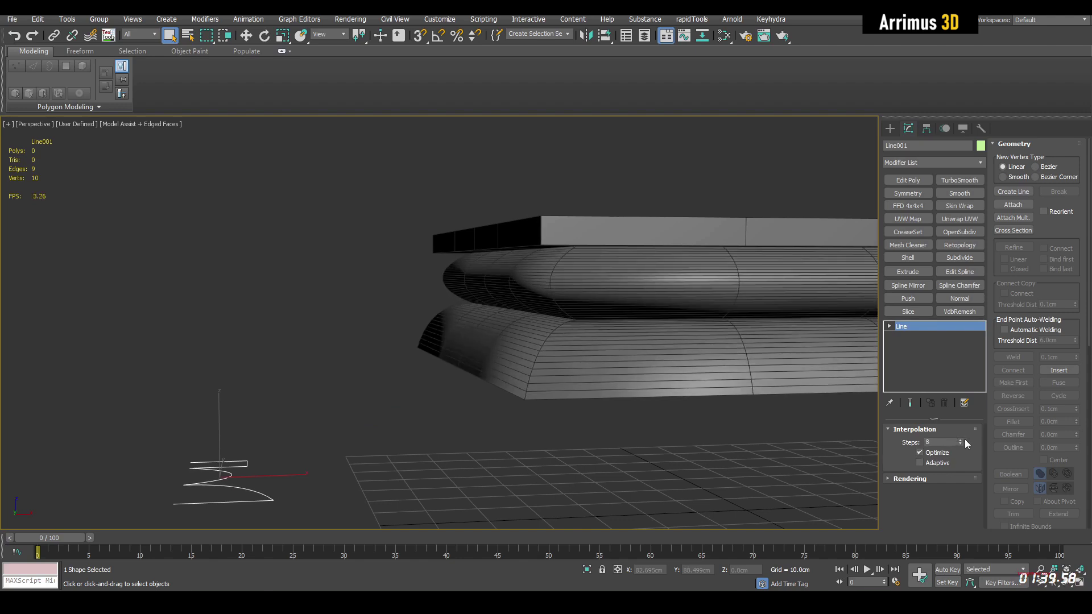
Reset the profile line's interpolation steps to 0, then raise them to 4
right_click(960, 441)
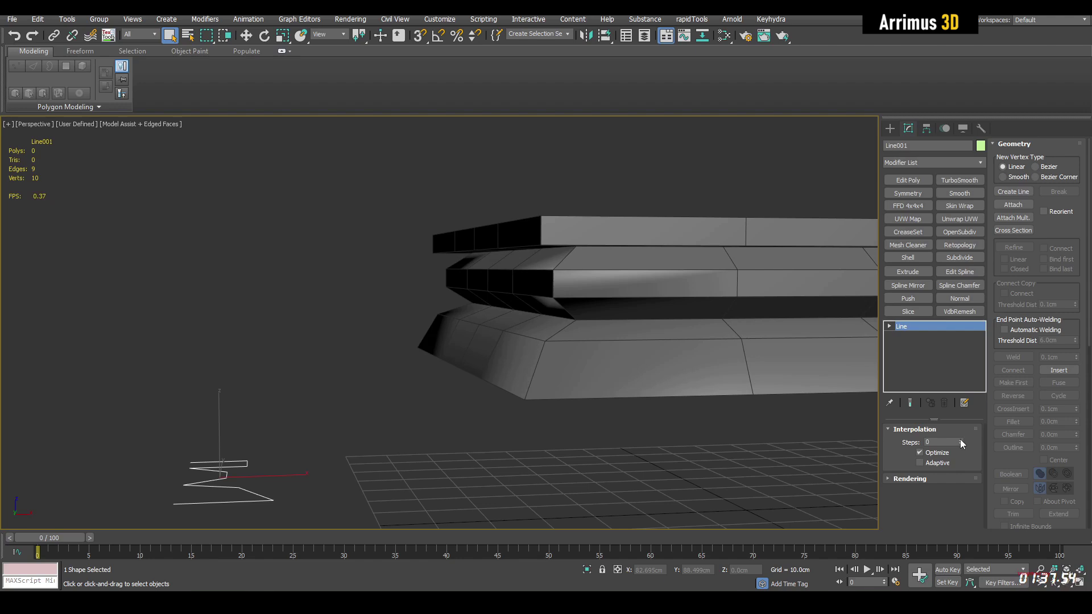
left_click_drag(960, 439, 960, 439)
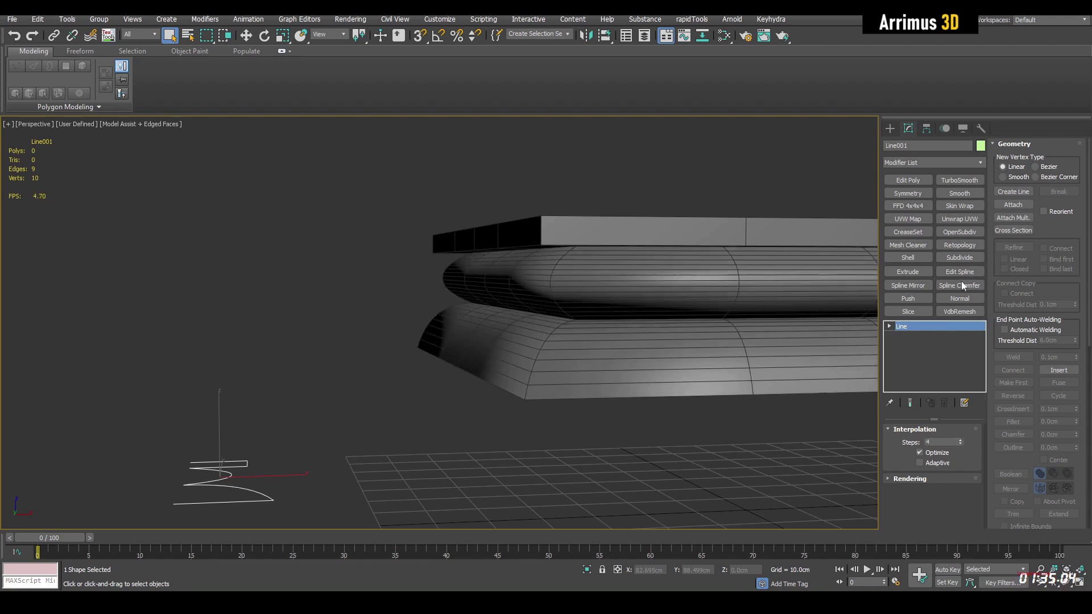
Try a Normalize Spline modifier with a 5.0 cm segment length on the profile line, then delete it
left_click(974, 164)
left_click(919, 328)
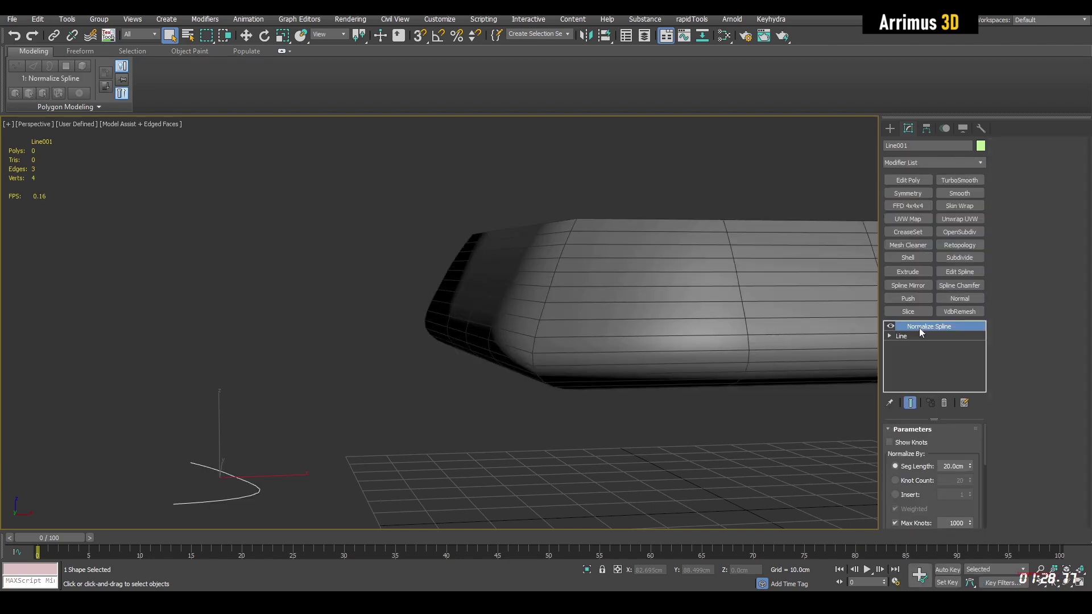
middle_click_drag(710, 350, 726, 287, "alt")
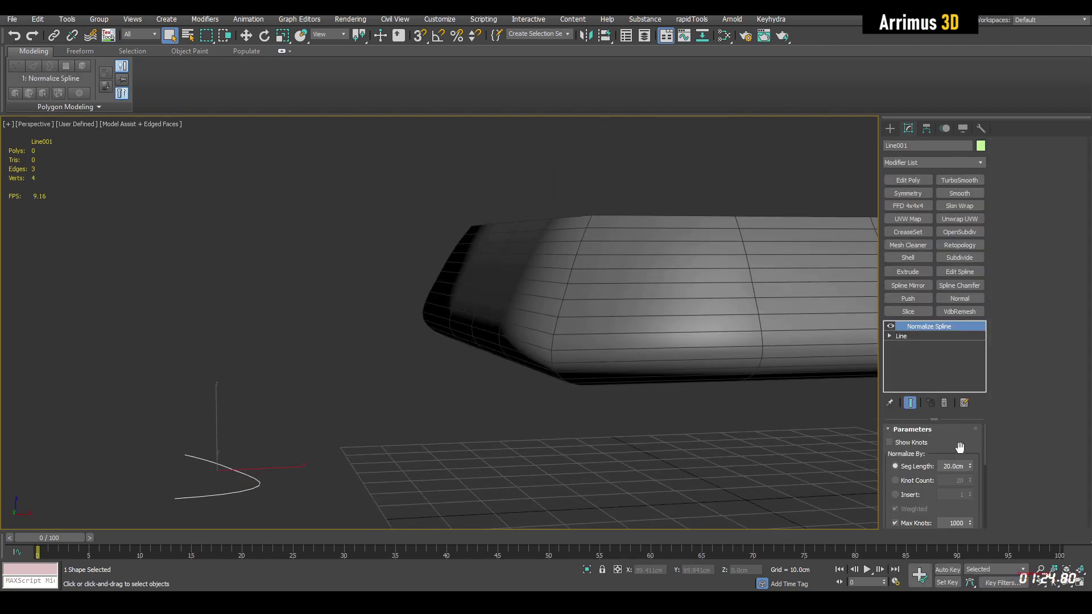
left_click_drag(971, 467, 971, 562)
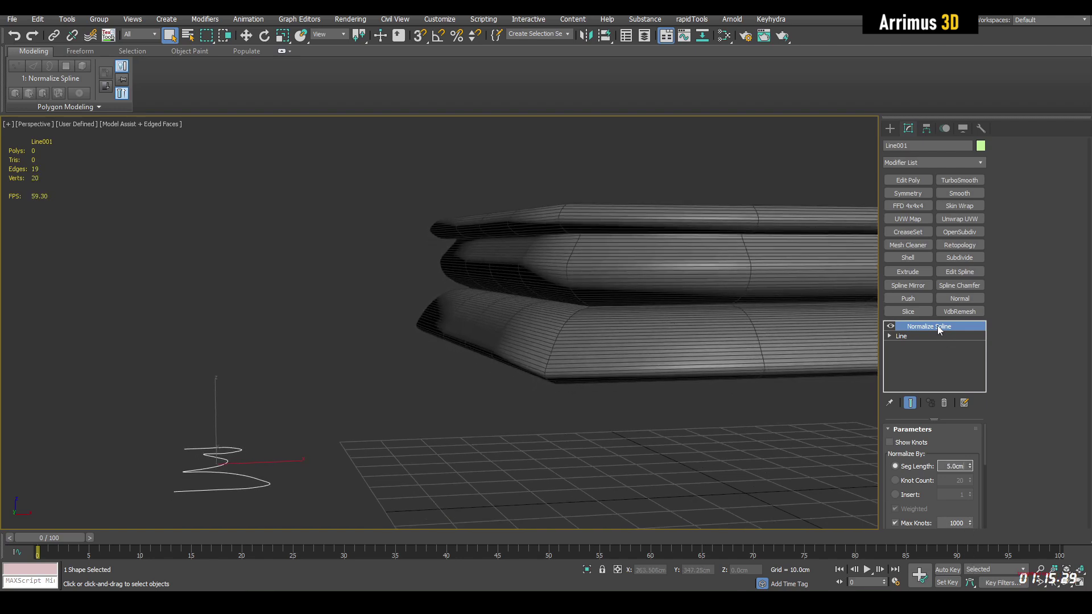
right_click(938, 325)
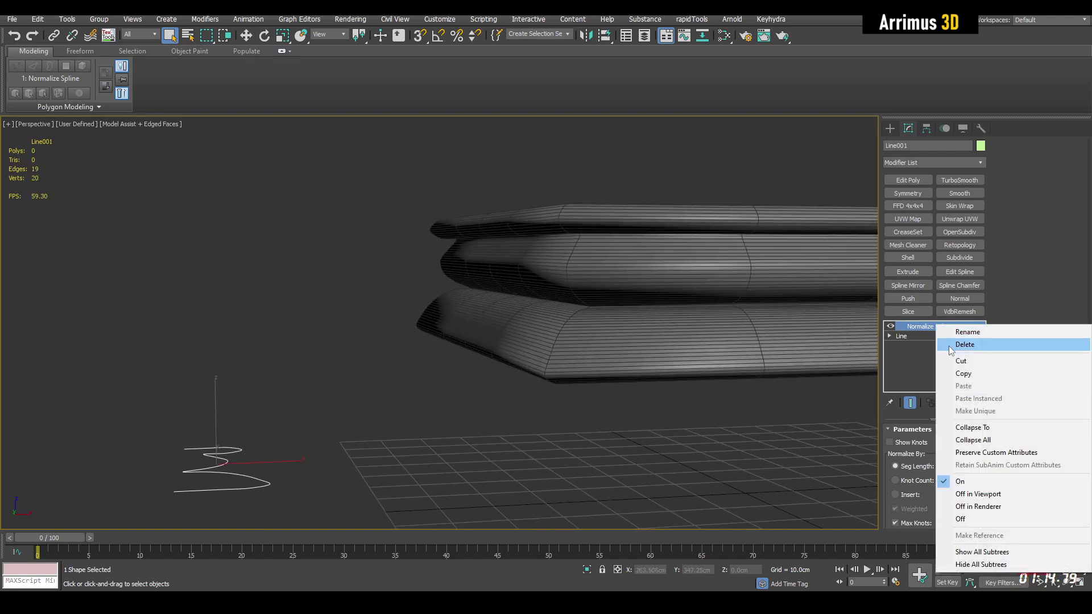
left_click(944, 344)
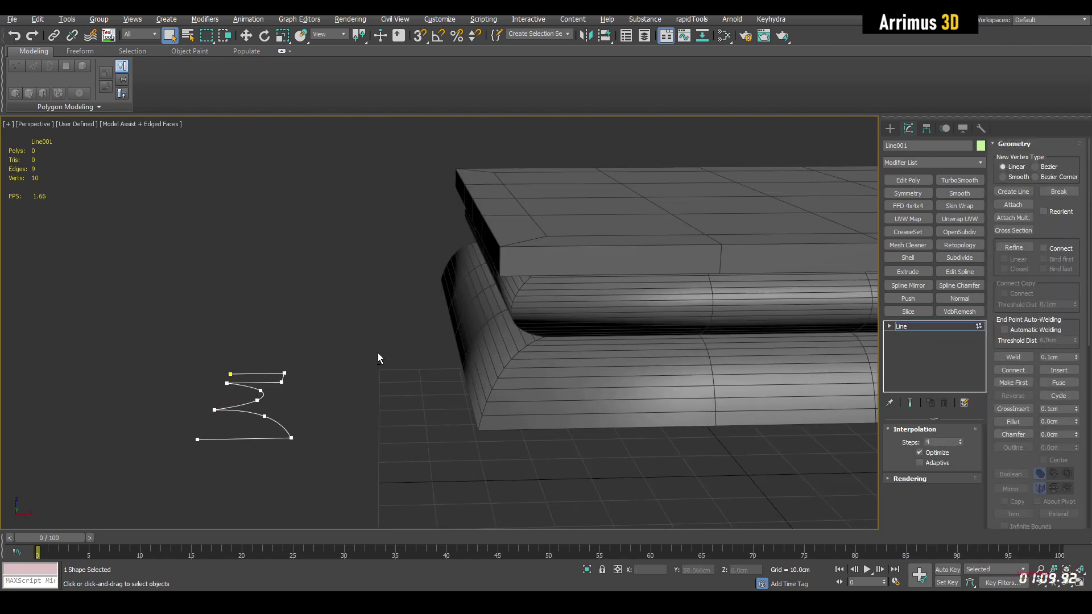
Try converting the two vertices of the profile's middle bulge to Corner, then undo the conversion
middle_click_drag(378, 353, 233, 369, "alt")
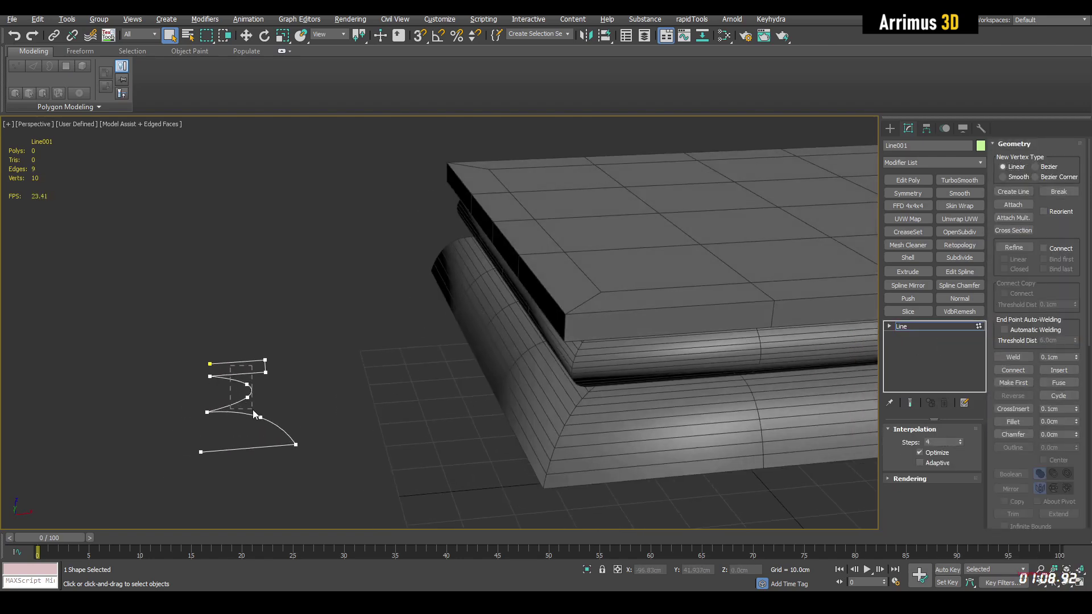
left_click_drag(253, 410, 254, 411)
middle_click_drag(278, 424, 458, 418, "alt")
right_click(317, 378)
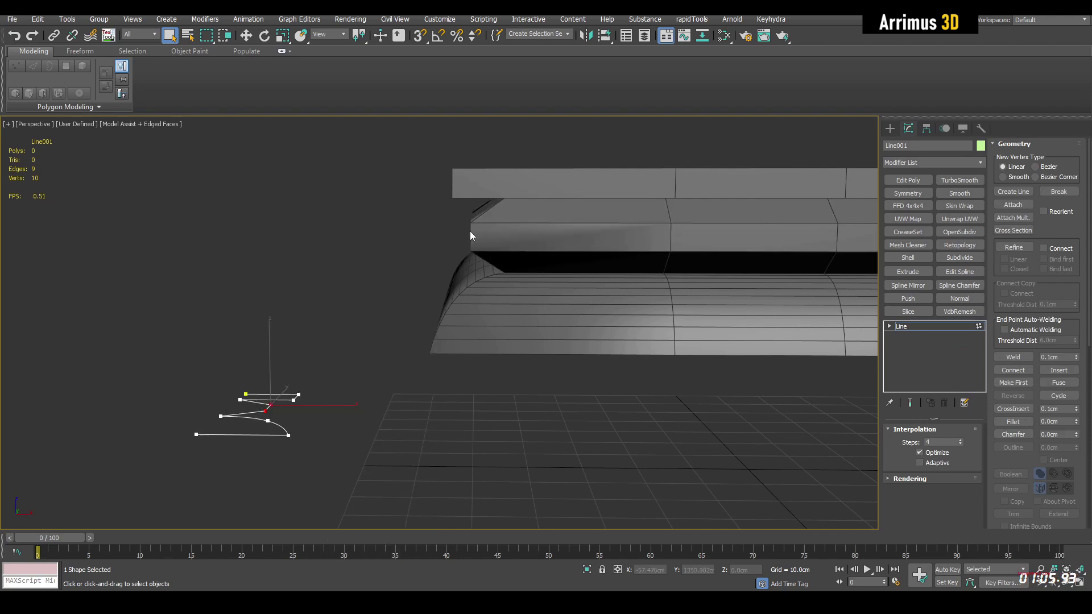
middle_click_drag(361, 317, 331, 374, "alt")
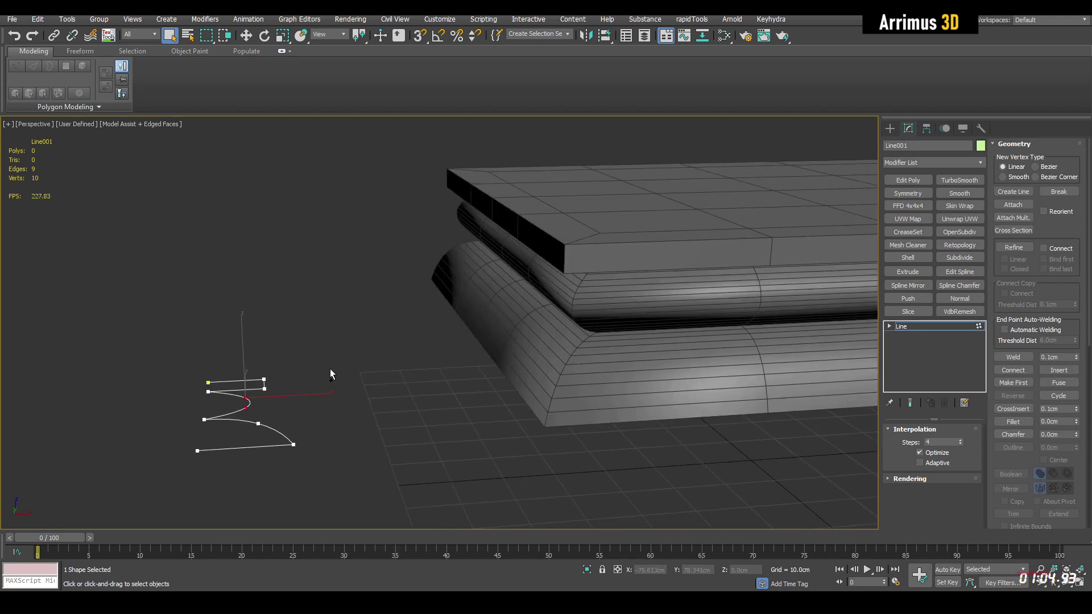
Convert the middle vertex of the profile's lower curve to Bezier
left_click(260, 424)
right_click(254, 409)
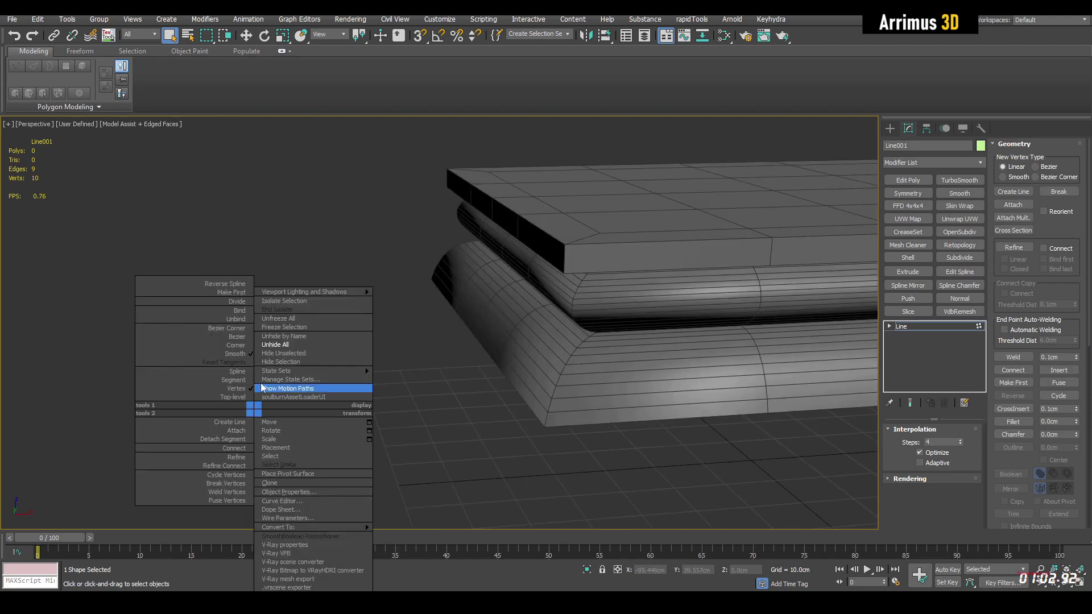
left_click(240, 336)
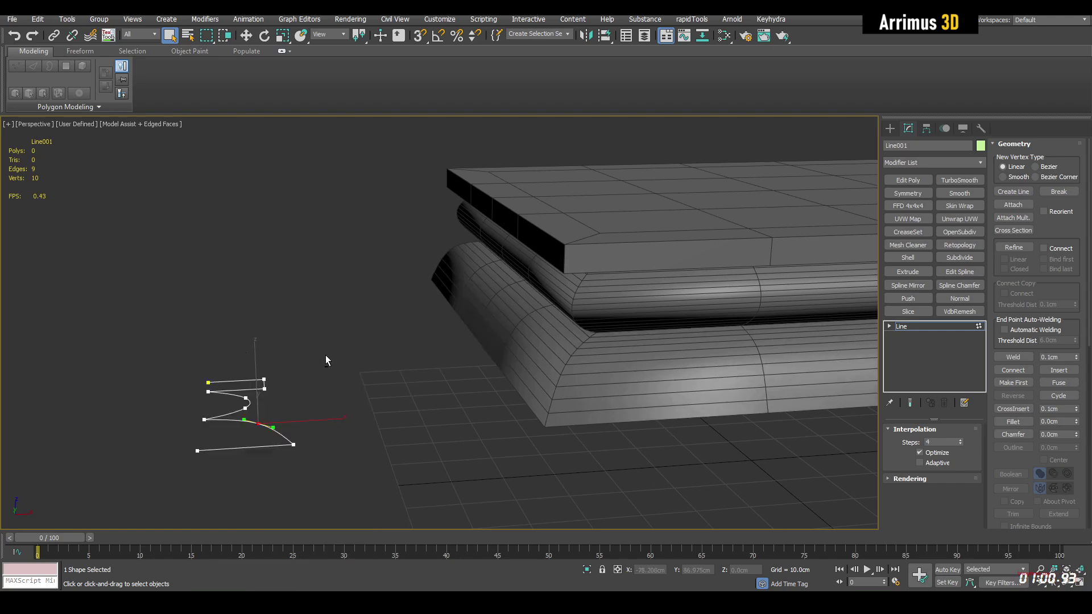
Swing the Bezier handle of the lower curve's vertex inward to give the bottom moulding an S-shaped profile, then leave vertex editing
middle_click_drag(326, 357, 322, 379, "alt")
left_click(287, 412)
left_click(261, 415)
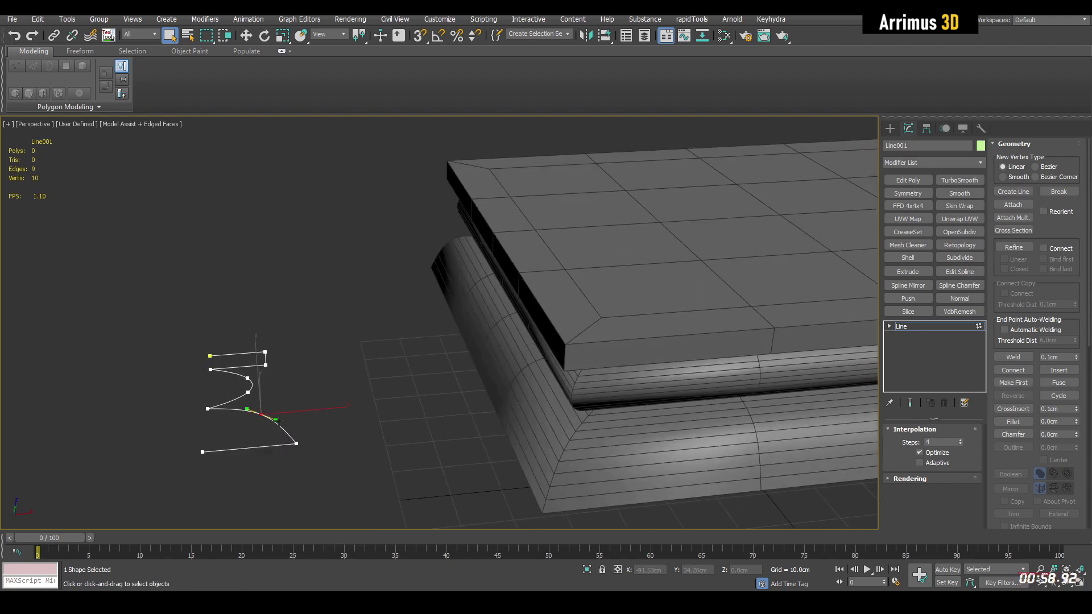
key("w")
middle_click_drag(278, 421, 278, 387)
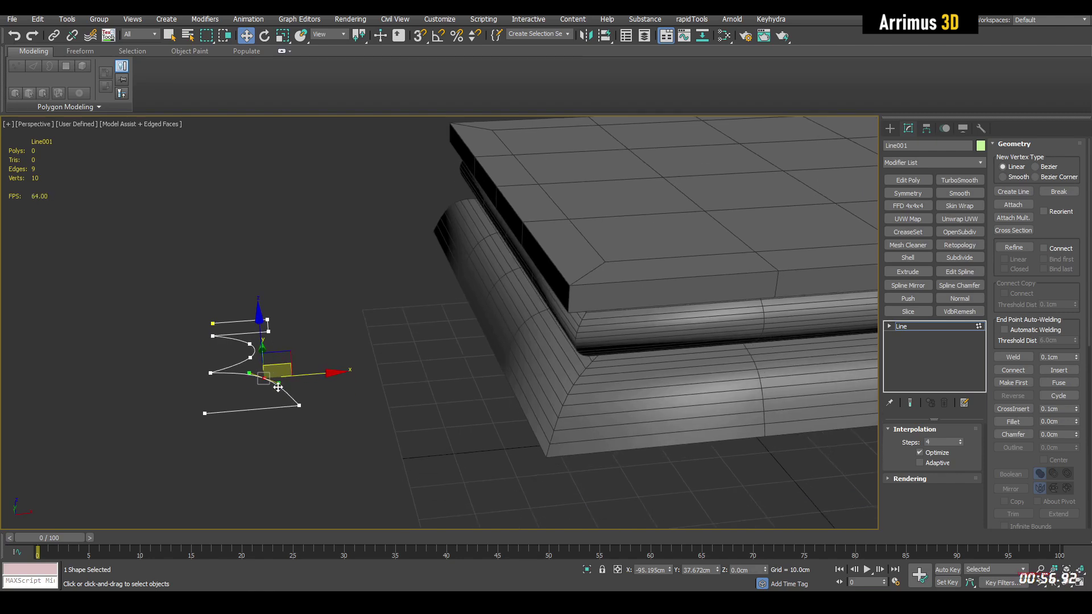
left_click_drag(278, 386, 245, 396)
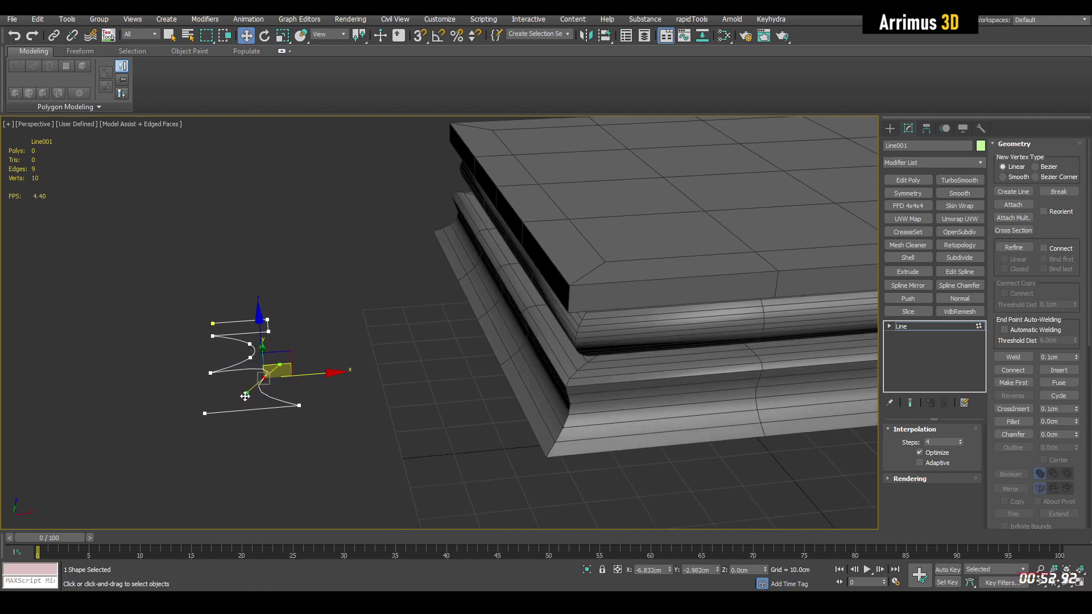
middle_click_drag(397, 392, 351, 382)
key("1")
key("q")
Select the slab and view its reshaped side mouldings as a whole
middle_click_drag(476, 397, 515, 322, "alt")
scroll(486, 356, "down", 5)
middle_click_drag(514, 322, 517, 314, "alt")
left_click(519, 326)
middle_click_drag(581, 340, 587, 319, "alt")
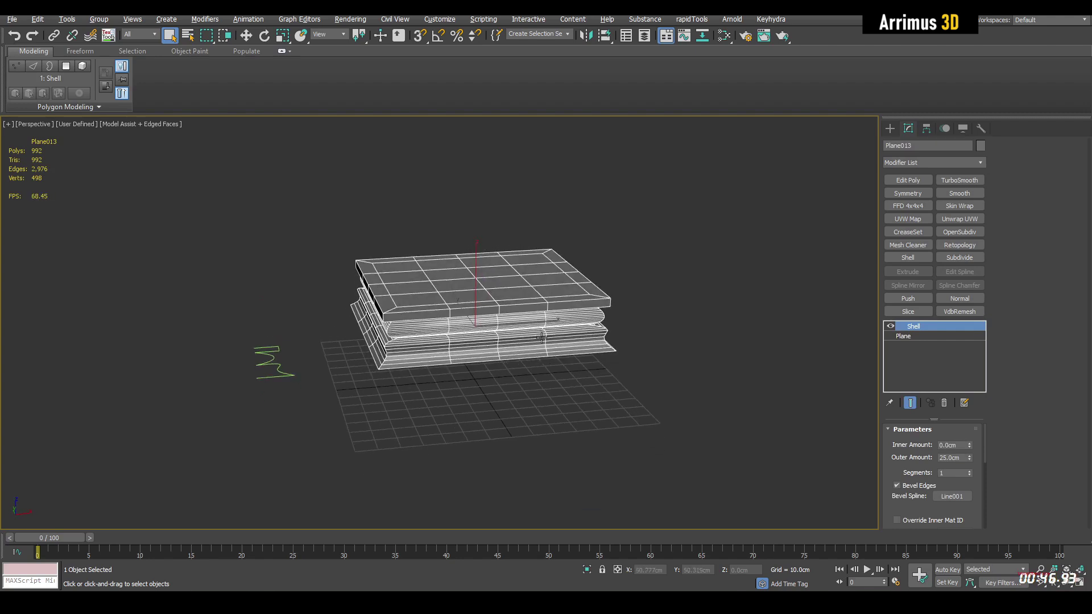
Examine the slab's moulded sides and the Shell modifier's material ID override options
scroll(588, 321, "up", 4)
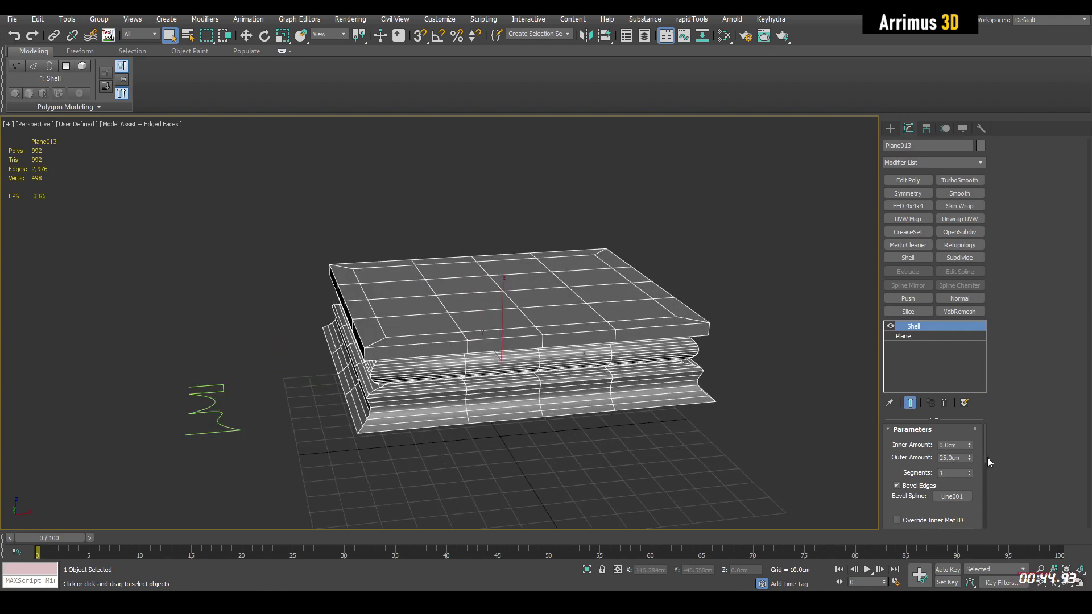
scroll(986, 465, "down", 4)
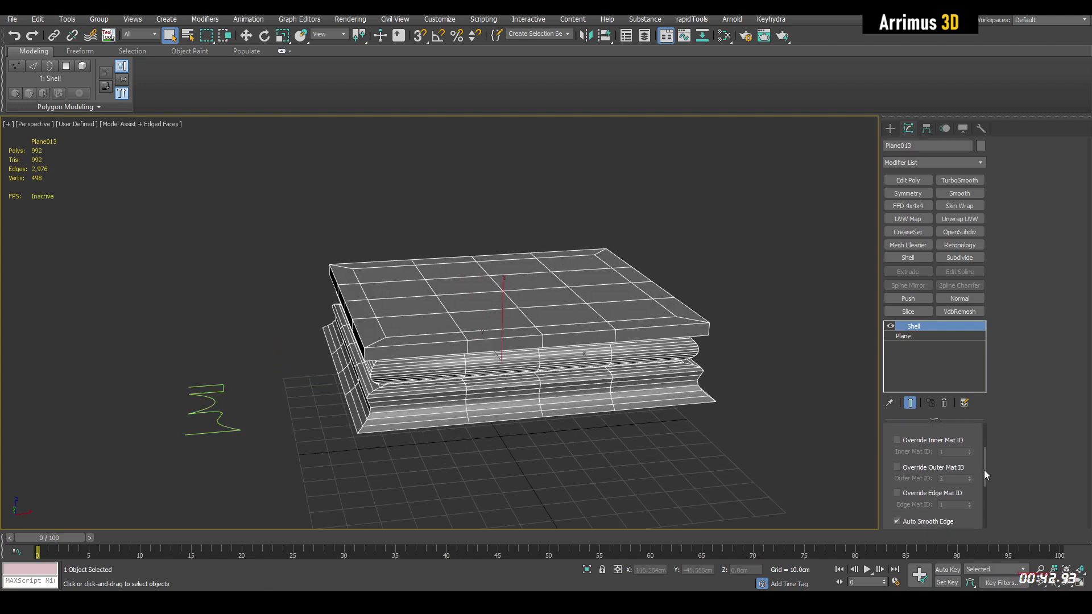
scroll(984, 470, "down", 1)
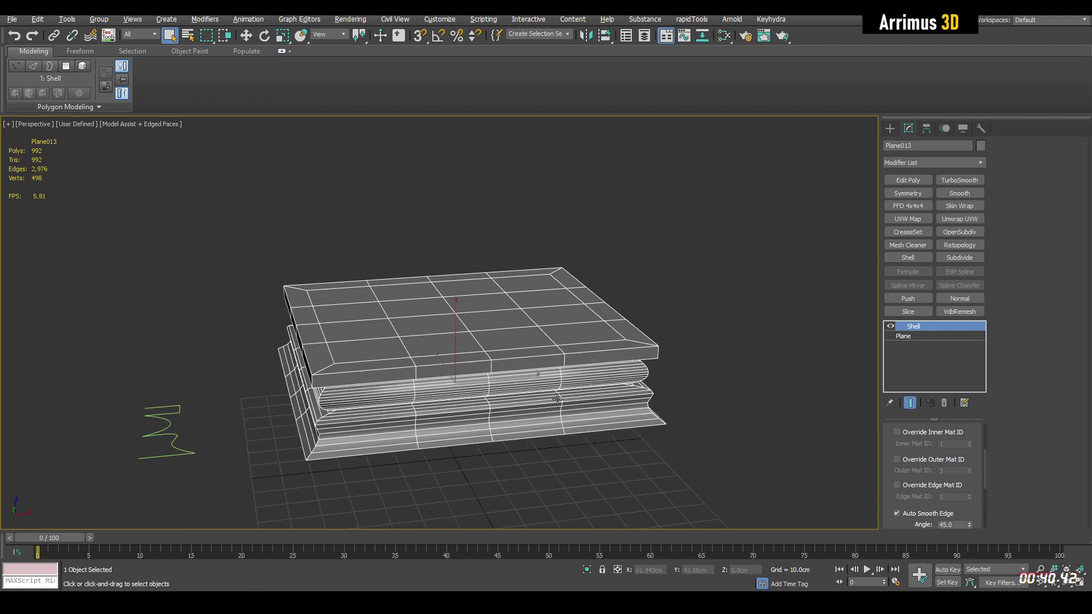
middle_click_drag(571, 400, 626, 367, "alt")
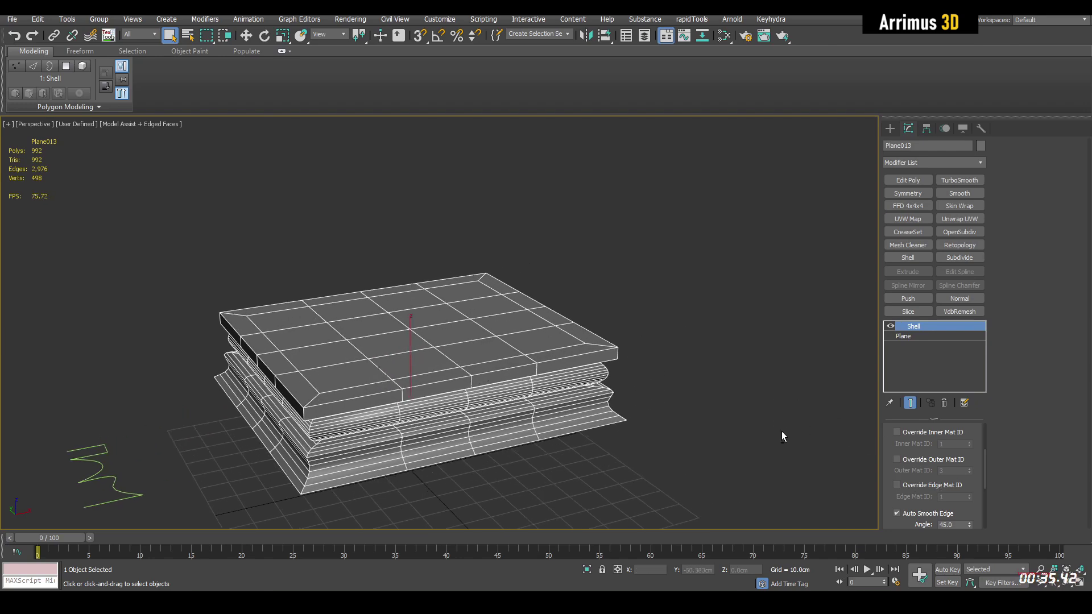
middle_click_drag(782, 432, 712, 410, "alt")
middle_click_drag(684, 375, 677, 373, "alt")
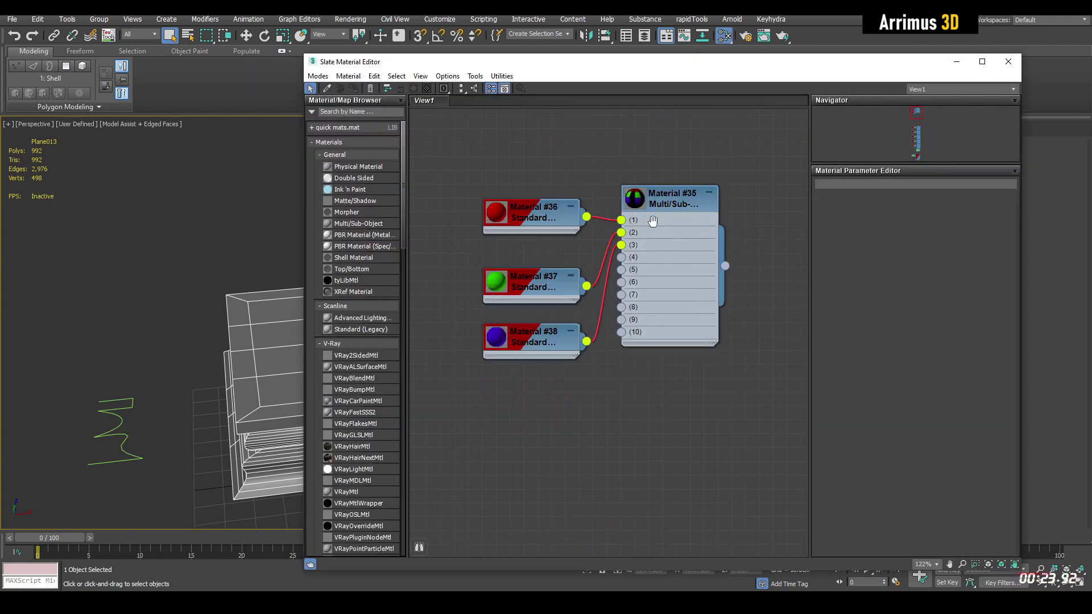
Space the green and blue material nodes evenly, and apply the Multi/Sub-Object material to the slab
middle_click_drag(653, 220, 652, 271)
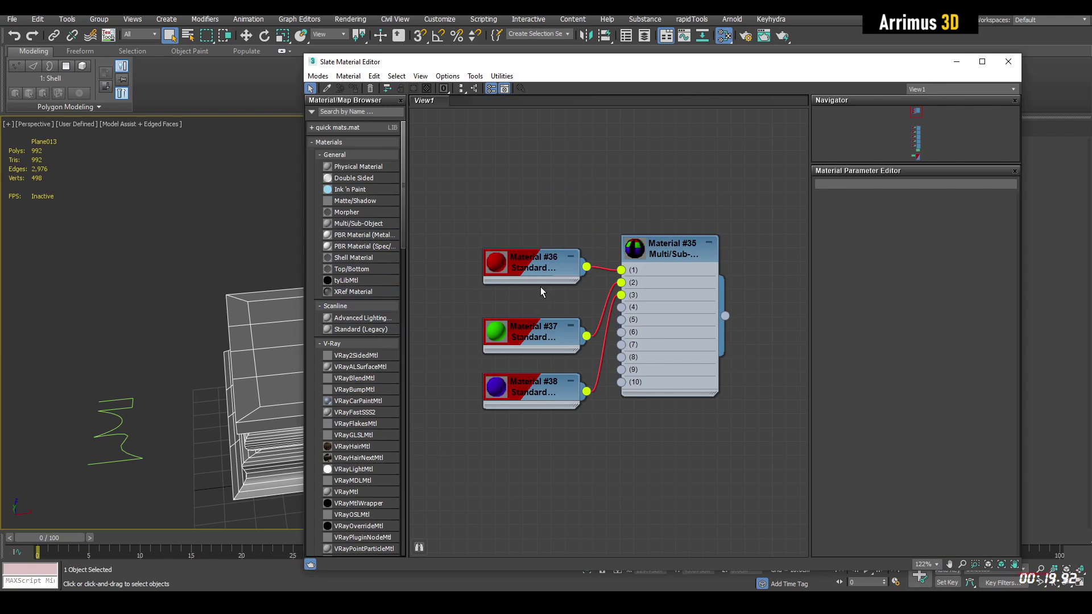
left_click_drag(543, 327, 544, 313)
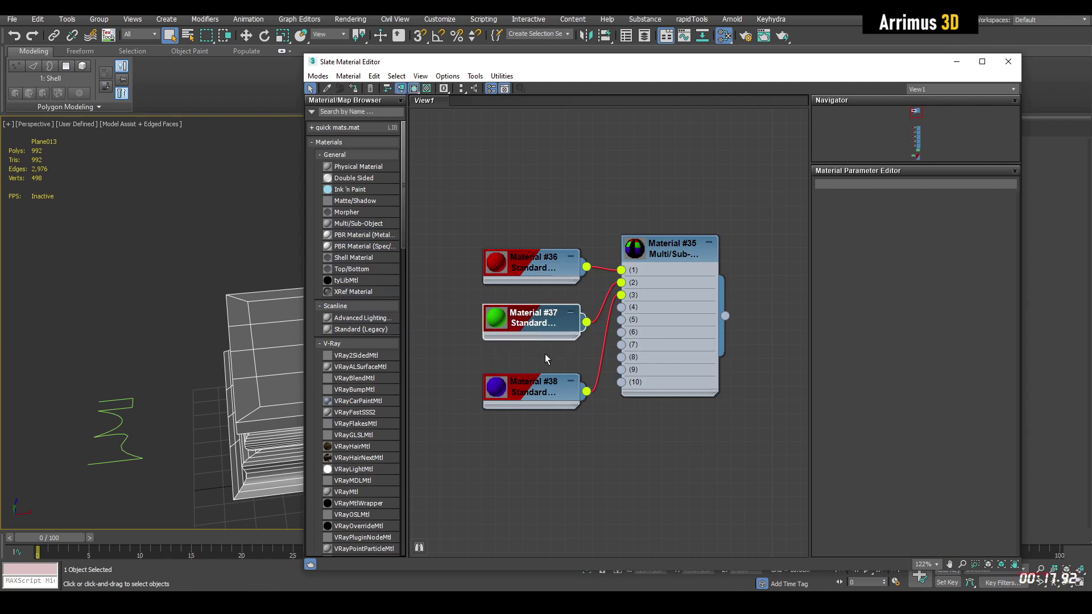
left_click_drag(546, 394, 546, 381)
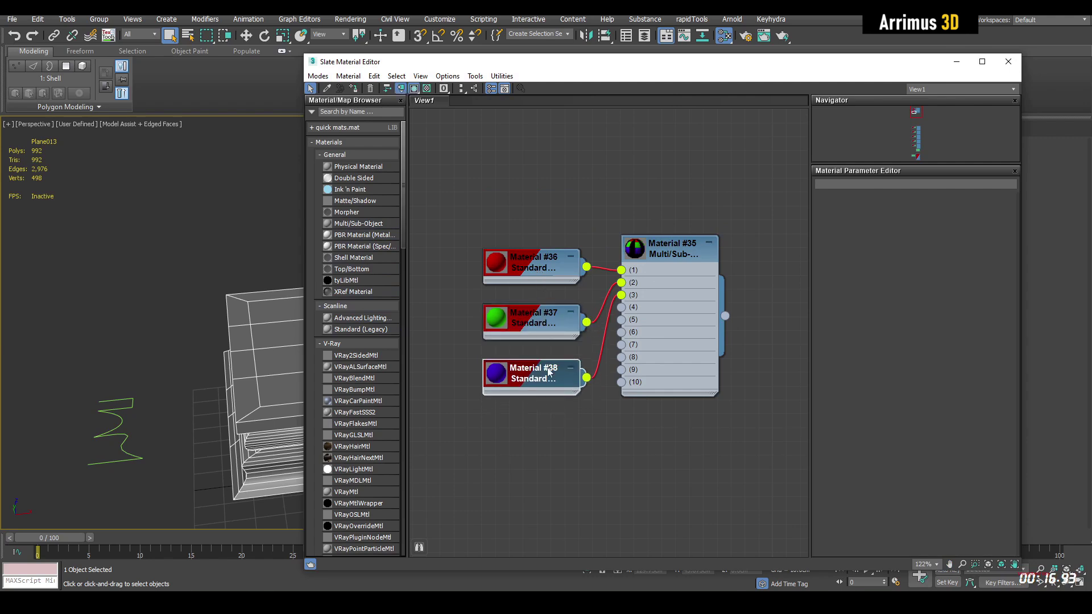
double_click(675, 261)
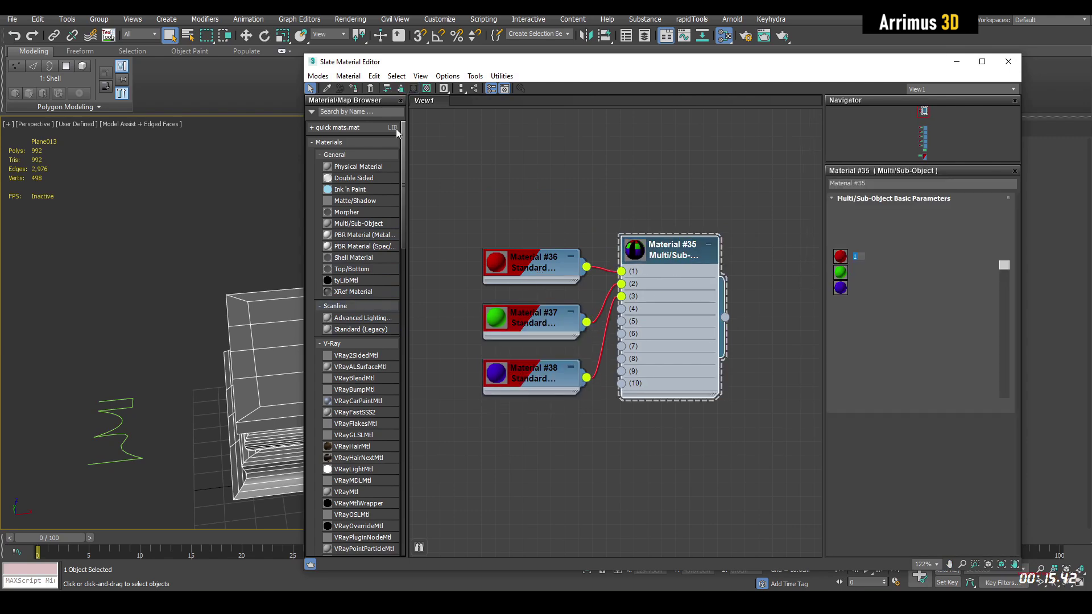
left_click(954, 60)
key("z")
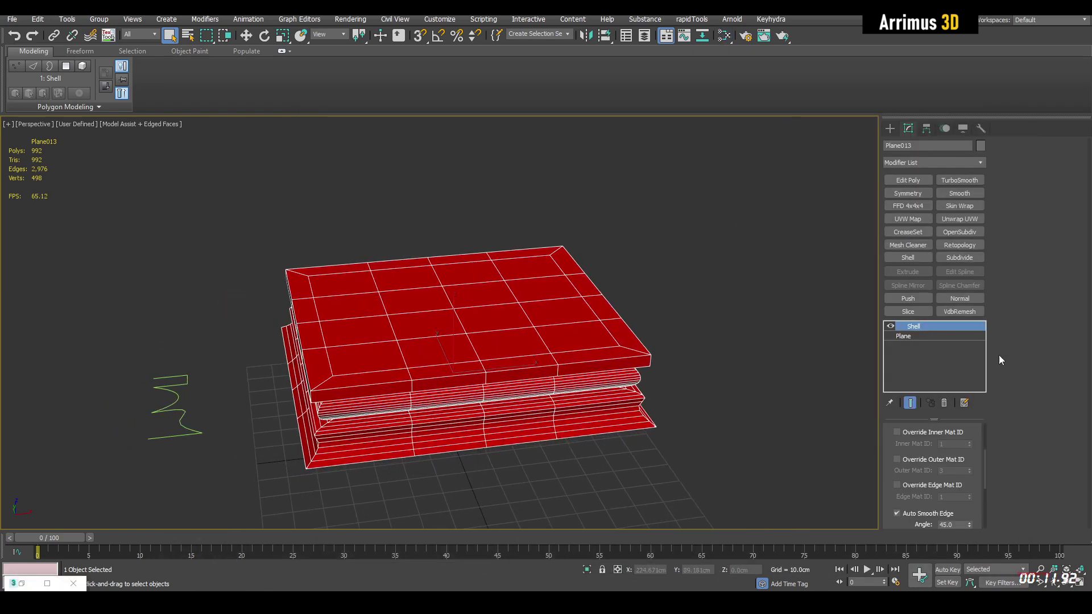
Override the Shell's inner material ID with 3 and check the slab's underside
left_click(930, 434)
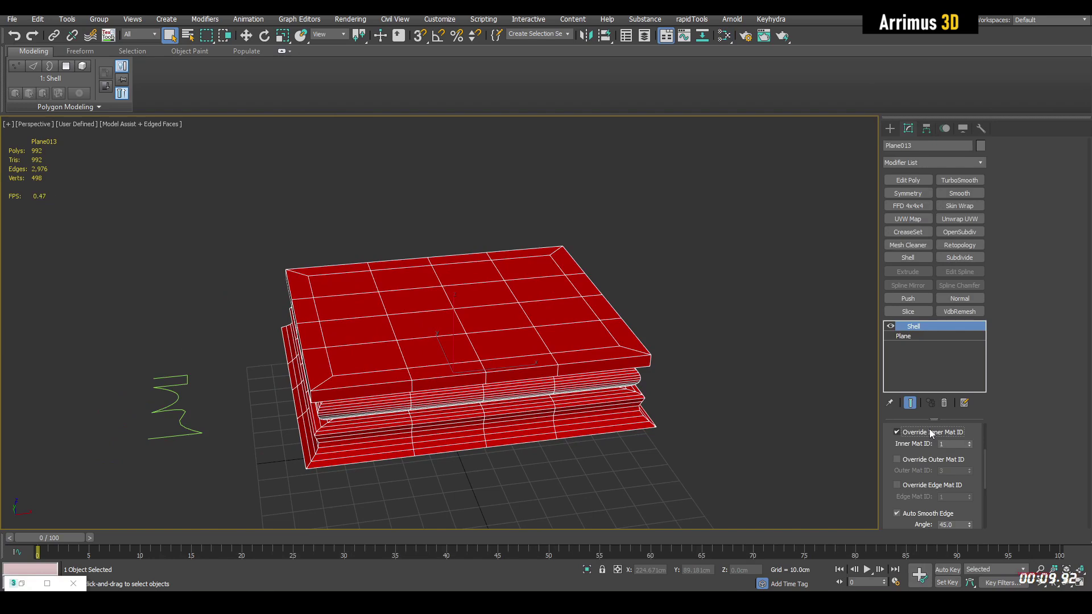
double_click(951, 443)
type("2")
middle_click_drag(681, 403, 710, 258)
left_click(916, 433)
left_click(916, 433)
left_click(915, 434)
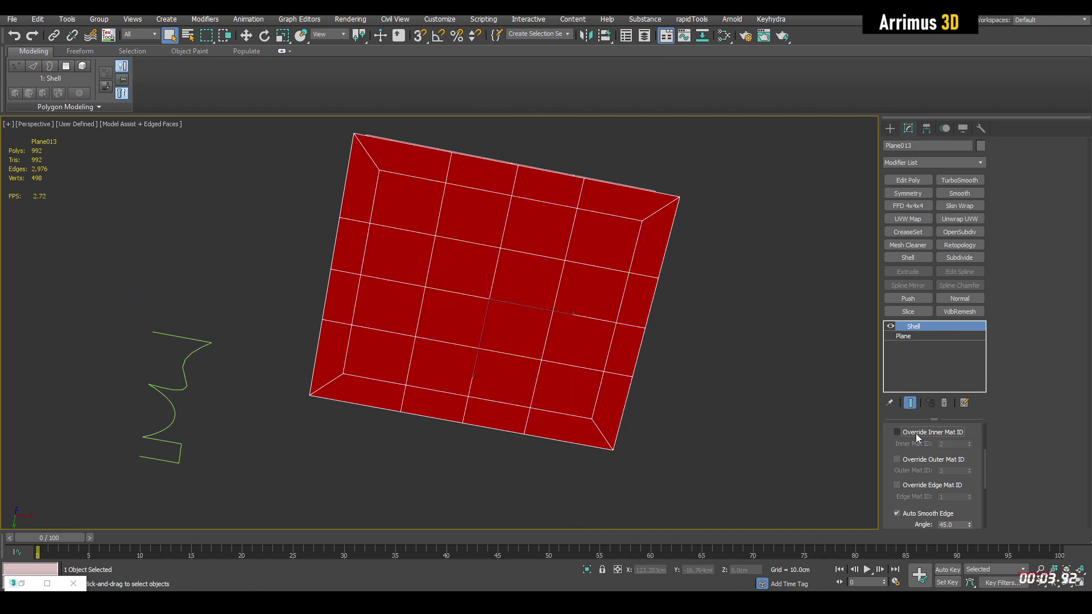
left_click(916, 433)
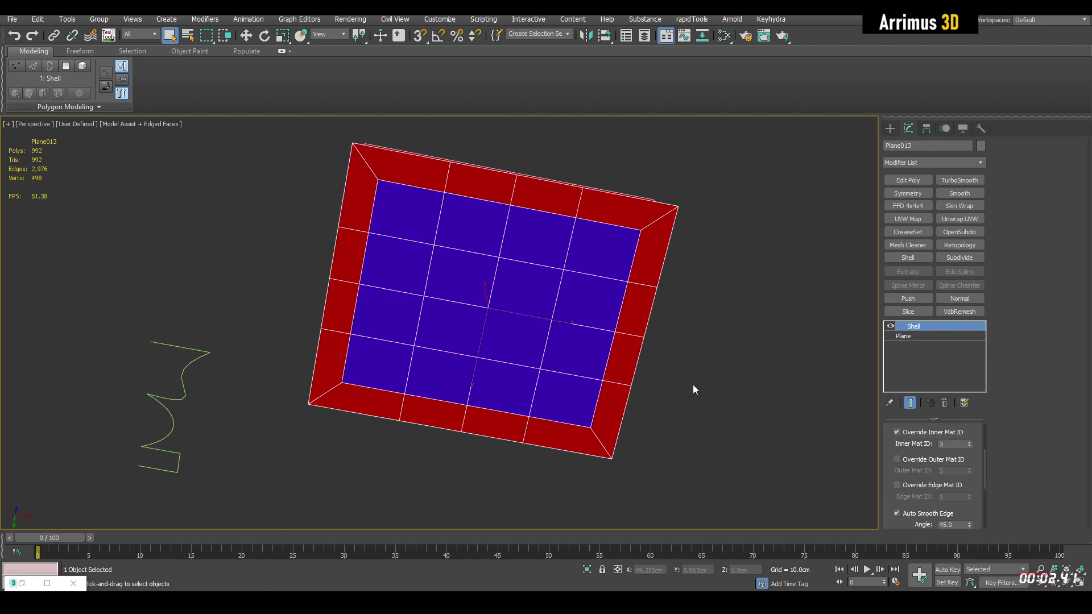
middle_click_drag(693, 385, 700, 398, "alt")
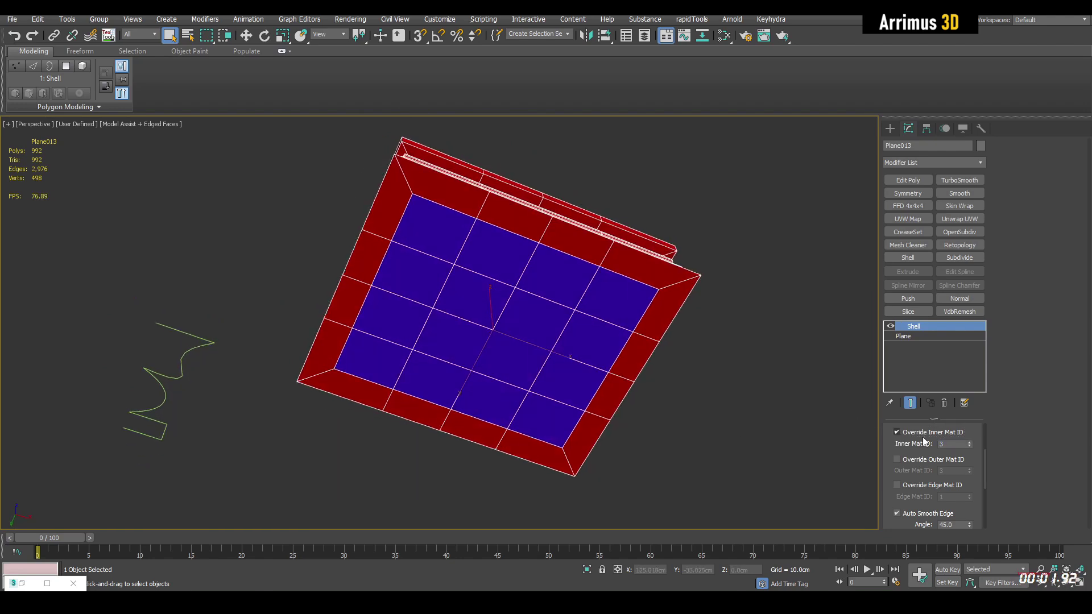
Override the Shell's outer material ID with 2 and check the slab's top face
left_click(933, 461)
left_click(954, 471)
type("2")
mouse_move(807, 442)
middle_mouse_down("alt")
mouse_move(687, 392)
mouse_move(700, 500)
mouse_move(799, 444)
middle_mouse_up("alt")
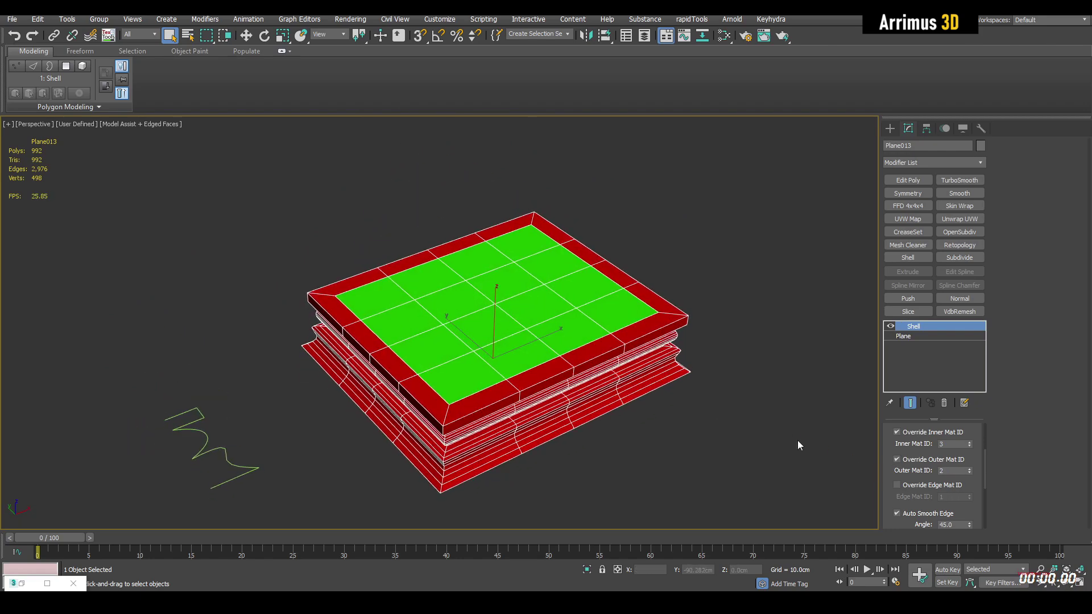
middle_click_drag(604, 349, 609, 310, "alt")
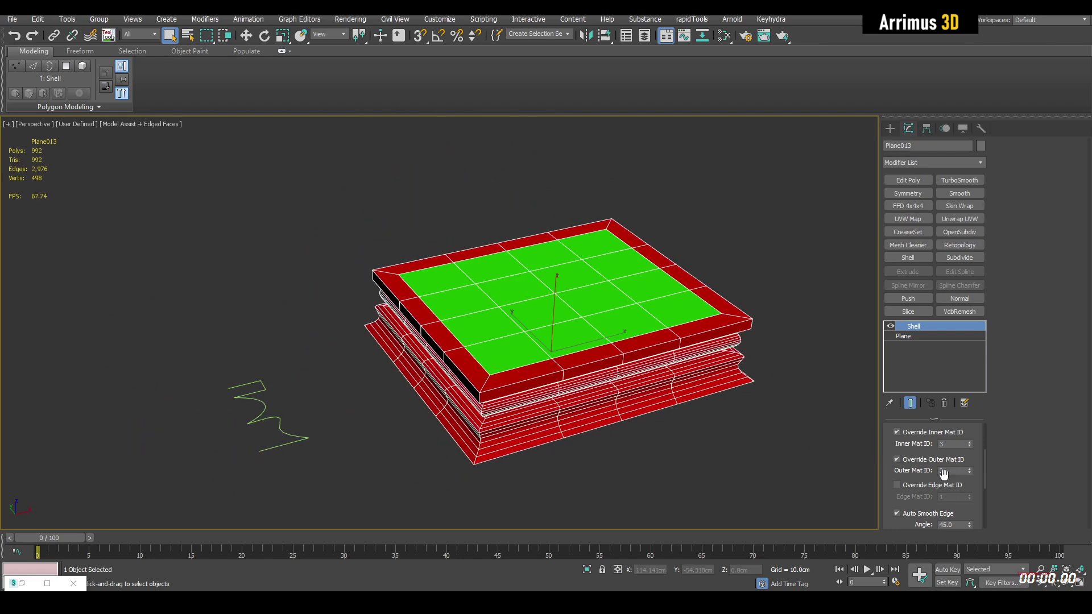
Override the Shell's edge material ID with 3 and check the side mouldings from below and above
middle_click_drag(788, 452, 781, 383, "alt")
left_click(933, 486)
left_click_drag(953, 498, 872, 493)
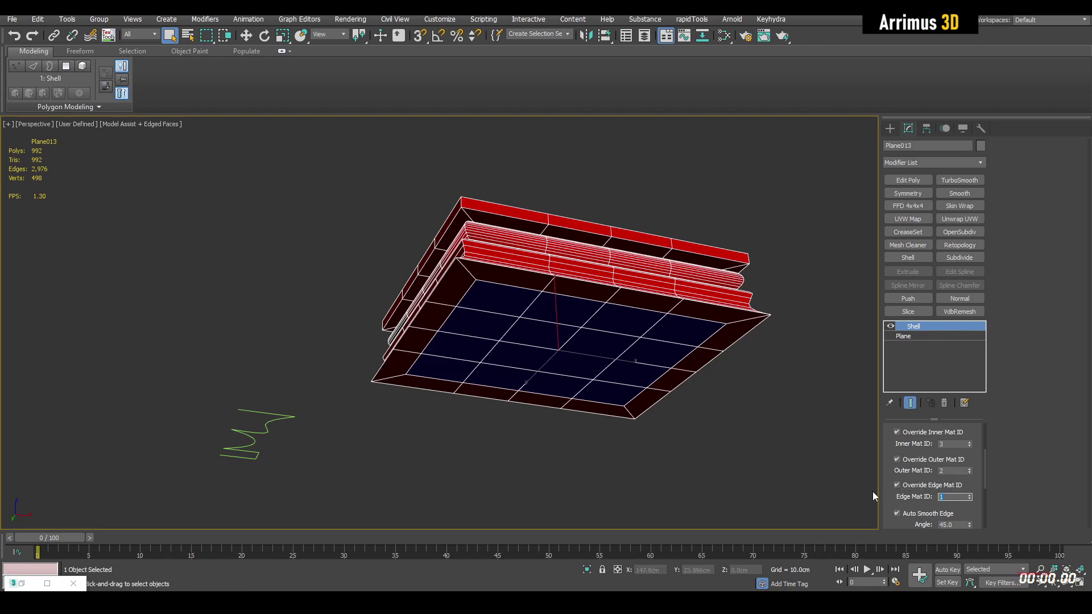
middle_click_drag(819, 477, 831, 478, "alt")
left_click_drag(944, 497, 888, 494)
type("2")
middle_click_drag(769, 476, 743, 475)
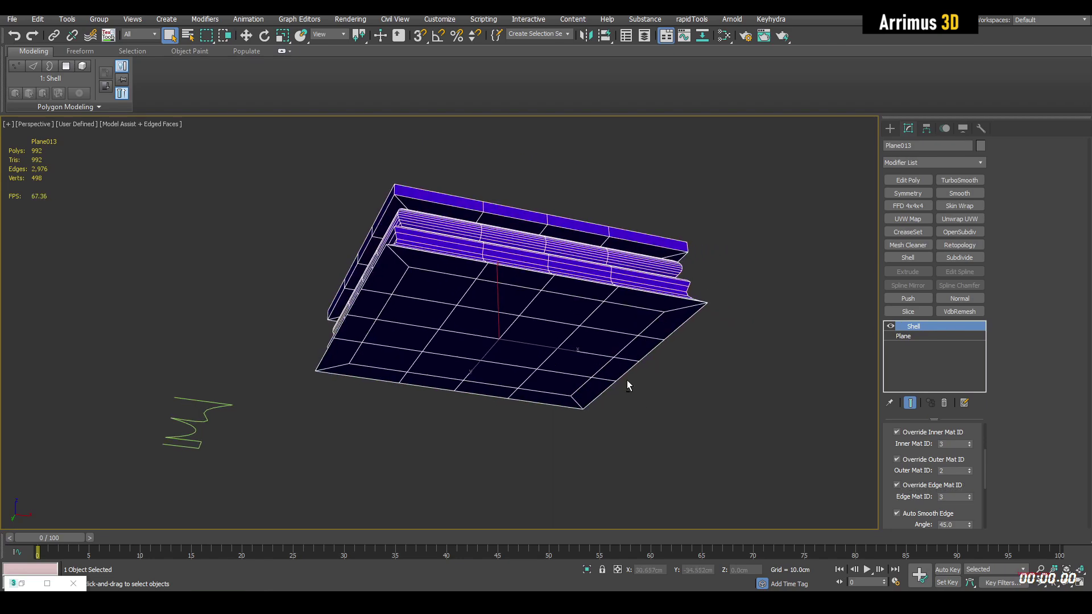
middle_click_drag(627, 379, 683, 464, "alt")
Turn off Auto Smooth Edge on the Shell and inspect the moulding's corner closely without edged faces
left_click_drag(986, 468, 983, 479)
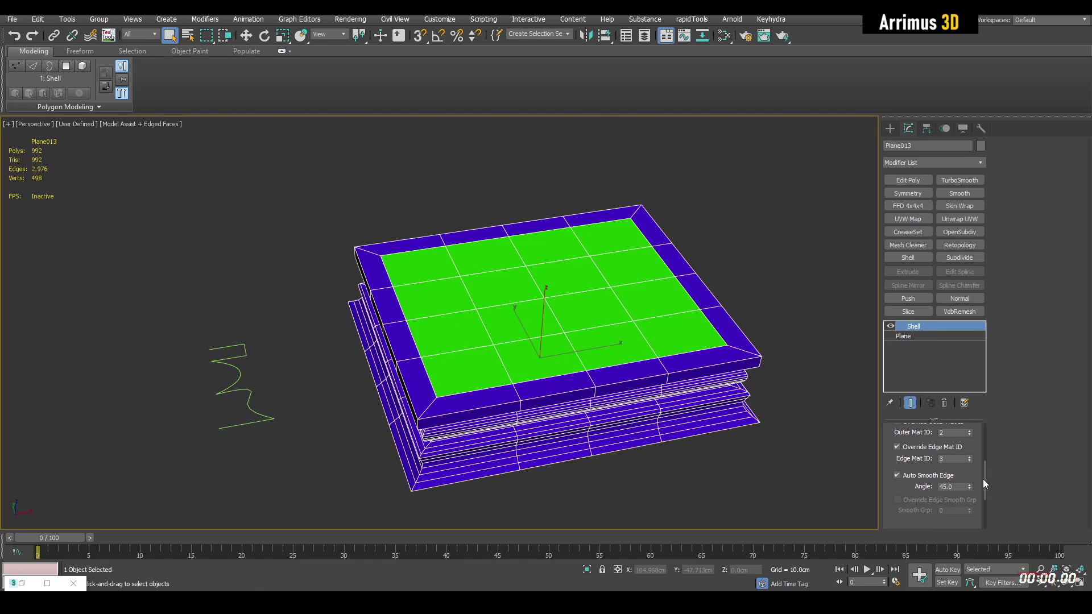
left_click(915, 479)
middle_click_drag(740, 455, 731, 392, "alt")
scroll(731, 393, "up", 4)
key("F4")
middle_click_drag(569, 370, 529, 328, "alt")
scroll(555, 344, "up", 3)
middle_click_drag(529, 328, 553, 333)
middle_click_drag(407, 288, 435, 278, "alt")
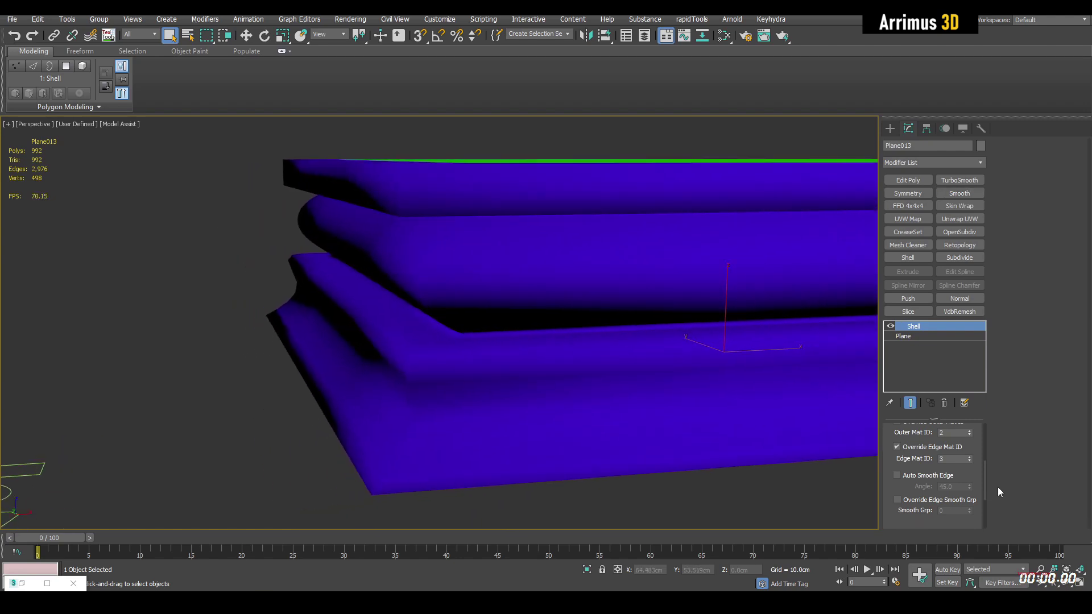
Toggle Auto Smooth Edge on and off to compare the moulding's shading, leaving it on
left_click(913, 475)
left_click(914, 475)
left_click(913, 474)
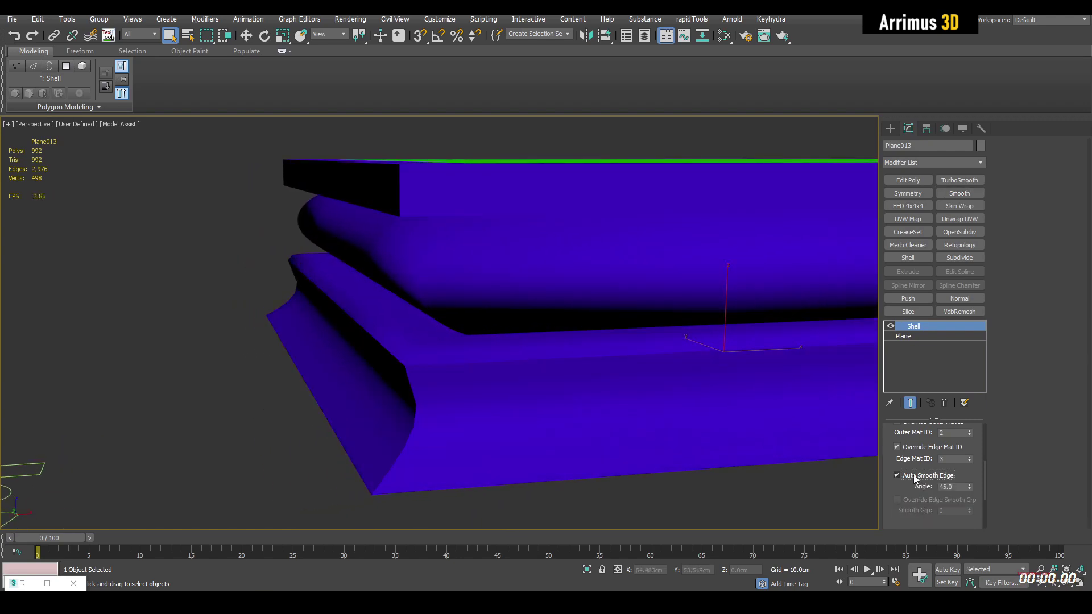
left_click(913, 475)
left_click(913, 474)
left_click(913, 475)
left_click(913, 474)
middle_click_drag(726, 428, 624, 387, "alt")
middle_click_drag(741, 418, 754, 427)
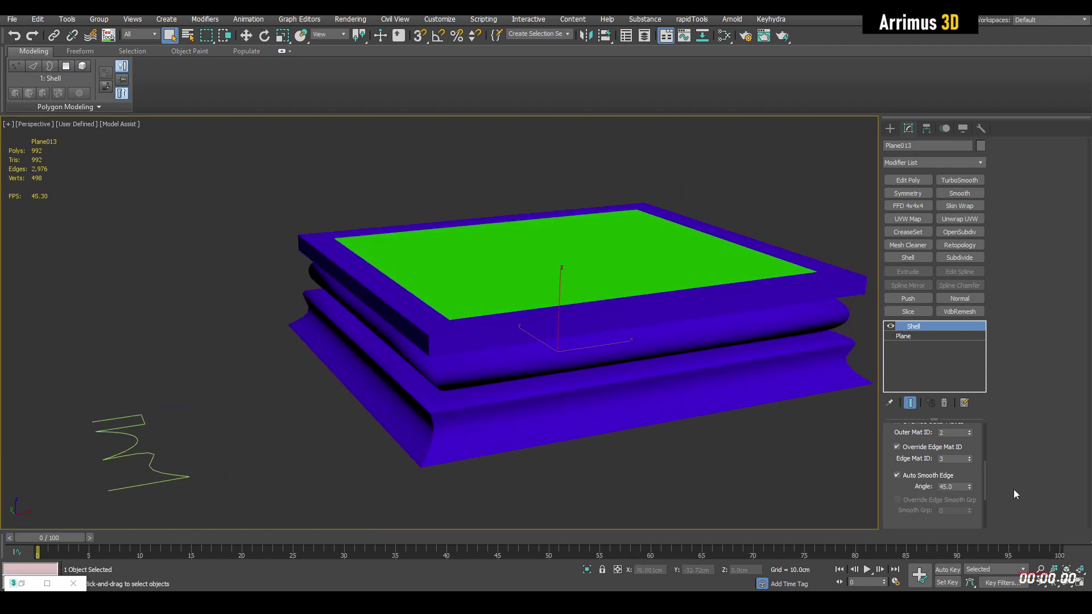
Try Override Edge Smooth Grp with Auto Smooth Edge turned off
left_click(898, 475)
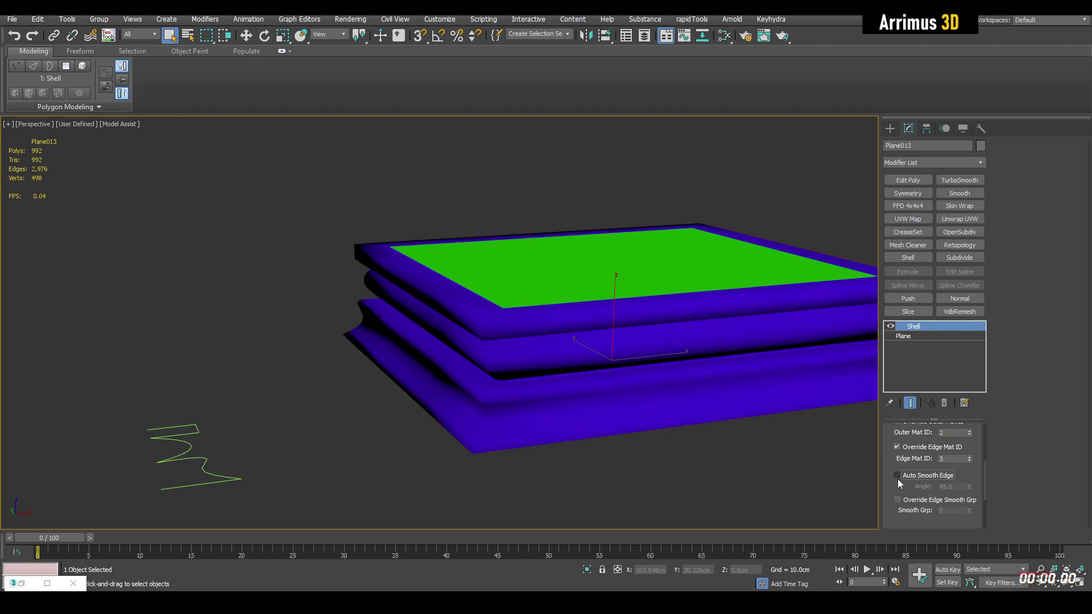
left_click(898, 500)
middle_click_drag(662, 459, 628, 413, "alt")
Review the Shell's Edge Mapping options, keeping it set to Copy
left_click_drag(983, 475, 985, 499)
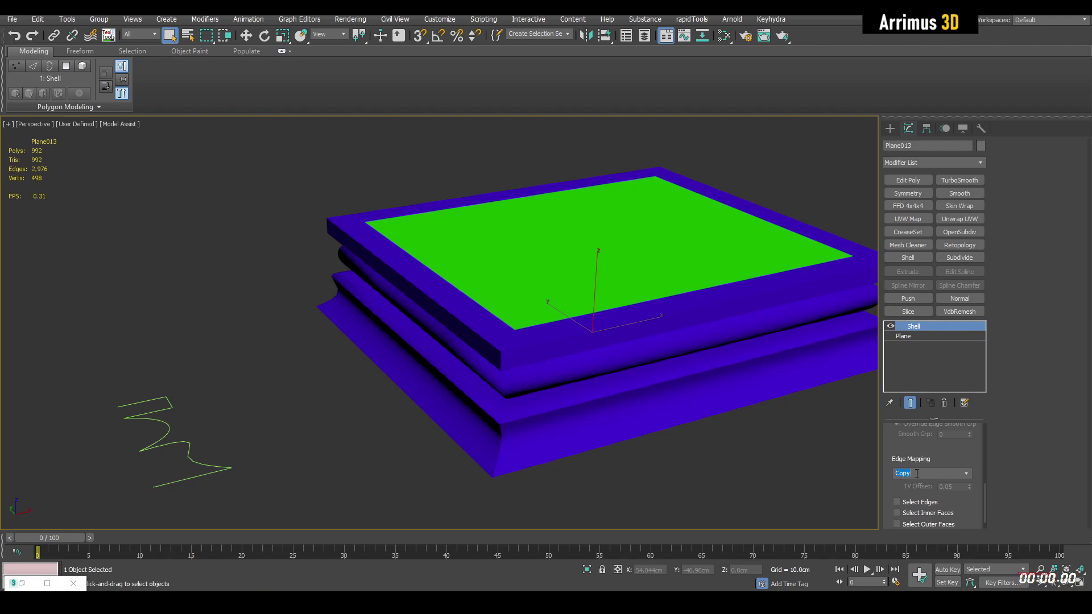
left_click(916, 473)
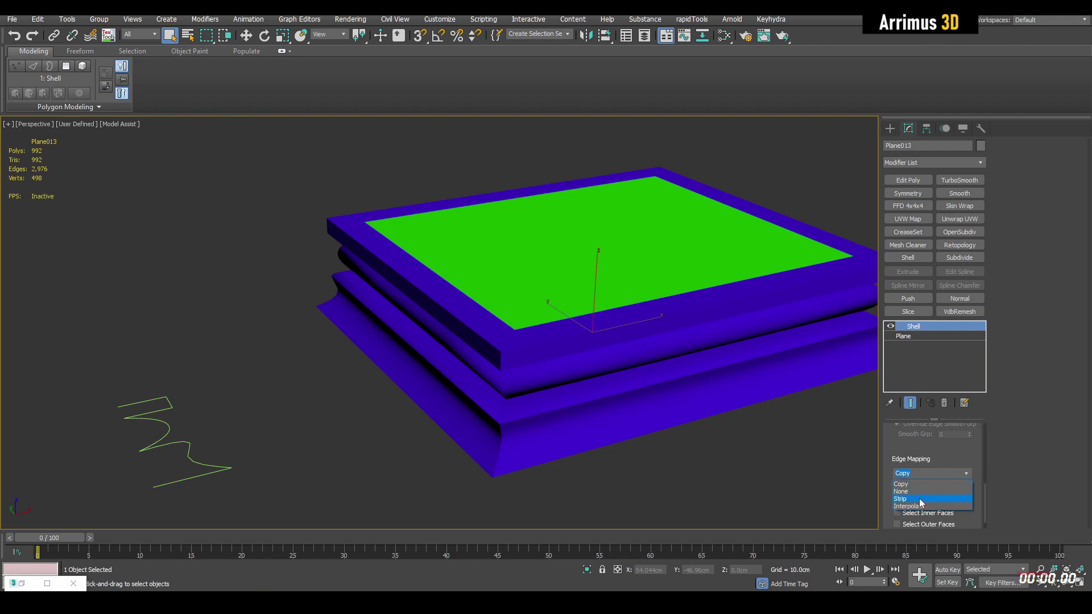
left_click(784, 463)
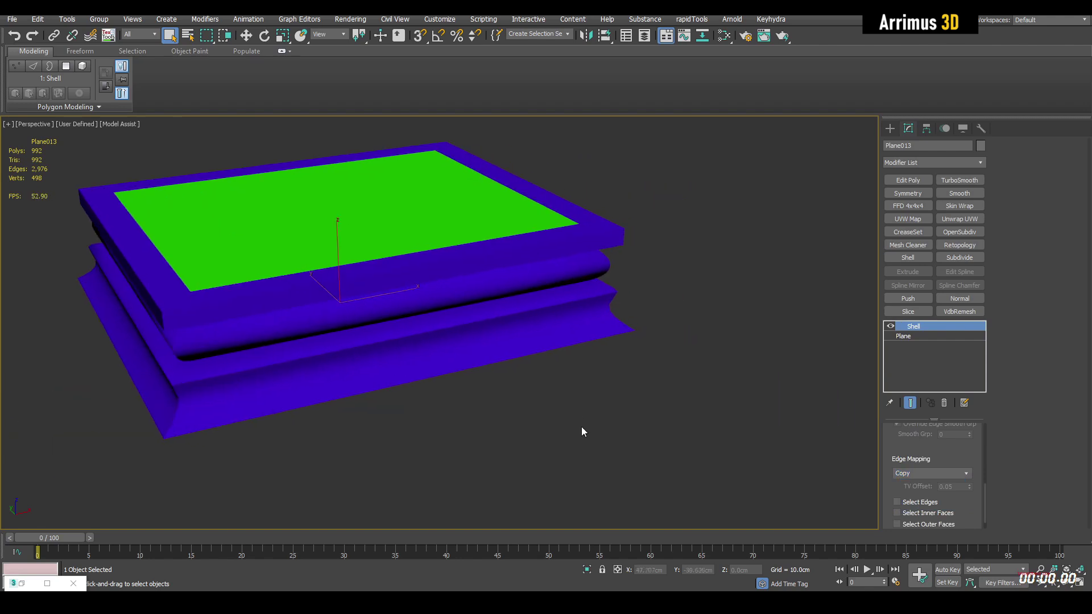
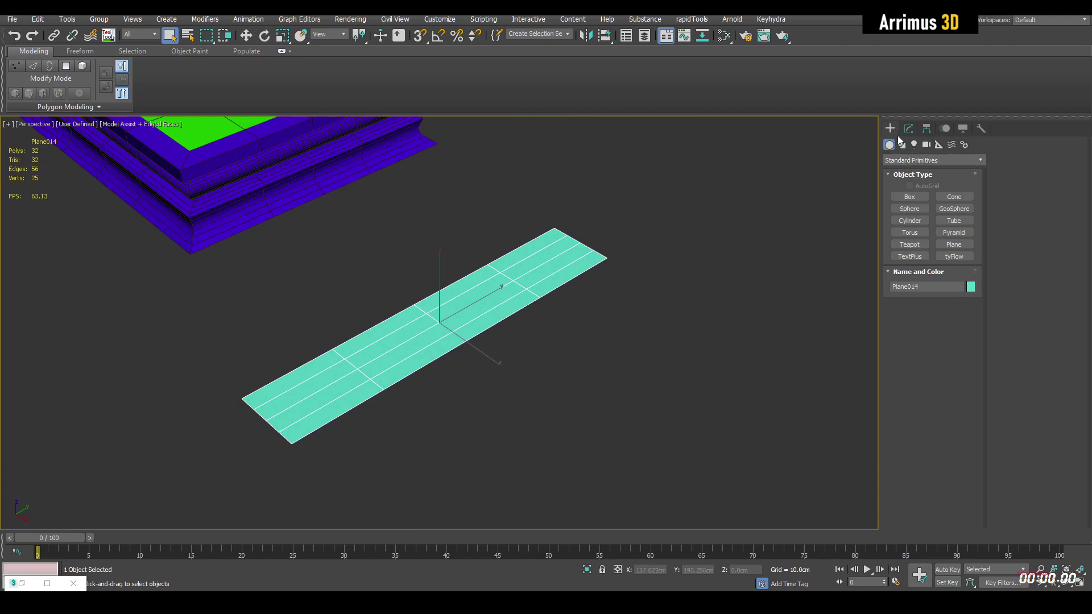
Set the new strip plane's length and width segments to 1
scroll(719, 343, "up", 6)
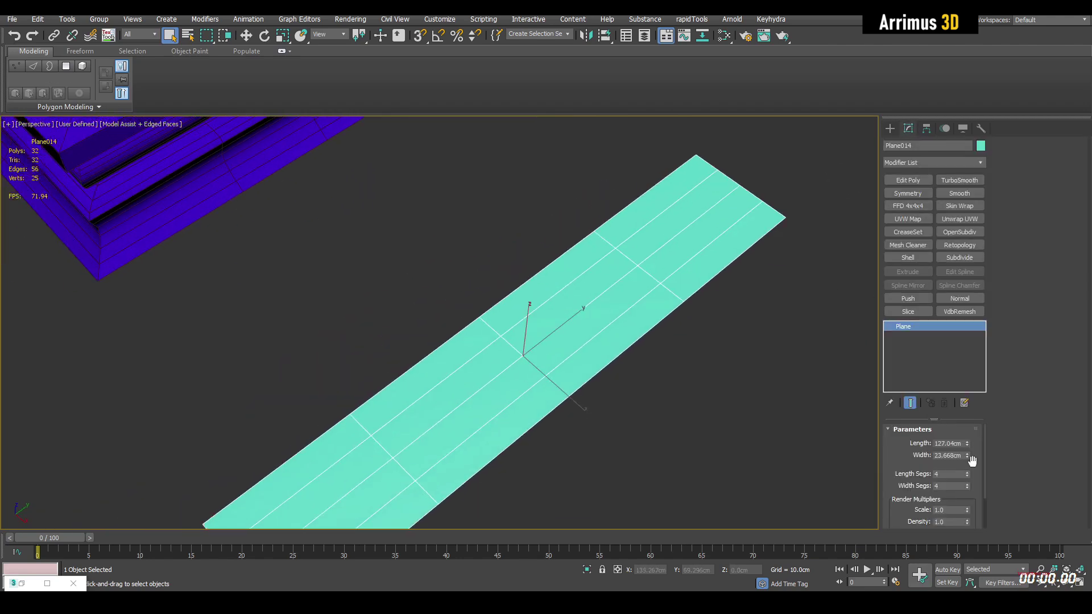
right_click(969, 475)
right_click(970, 485)
middle_click_drag(822, 393, 769, 310)
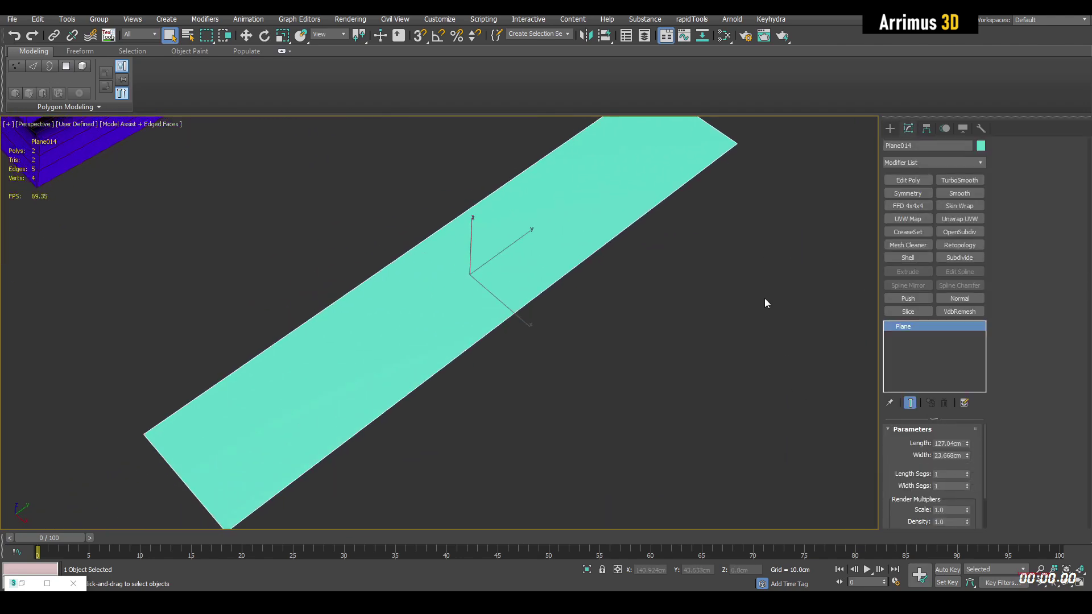
Add an Edit Poly modifier to the strip and insert three crosswise edge loops with Swift Loop
key("ctrl+e")
middle_click_drag(723, 248, 604, 325, "alt")
key("1")
key("alt+1")
left_click(616, 334)
left_click(384, 358)
left_click(499, 359)
Raise the strip's middle crosswise edge to form a peak, then leave edge editing
key("w")
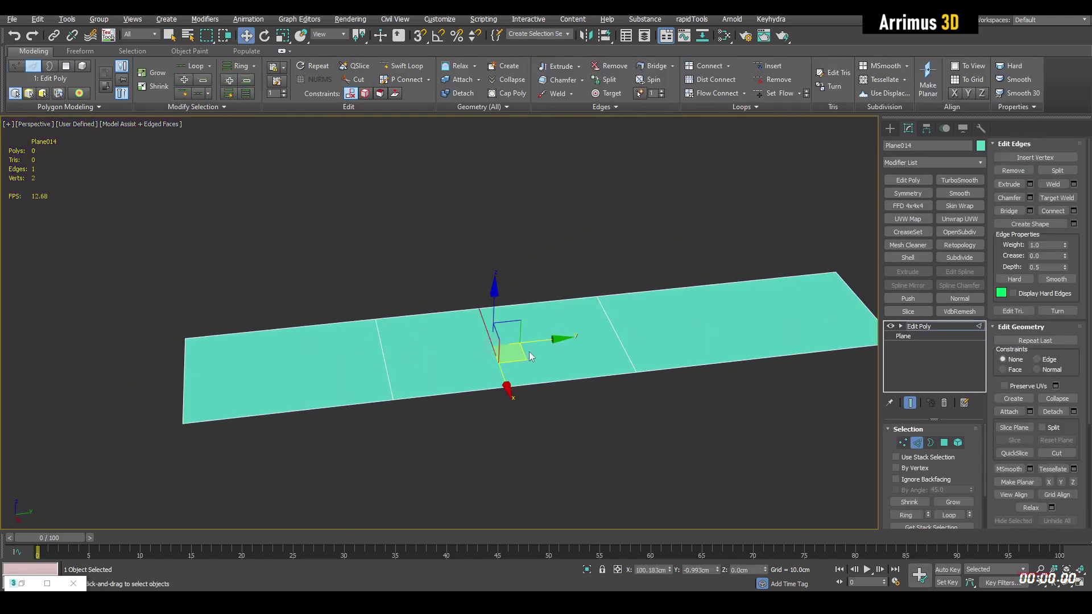
left_click_drag(520, 323, 532, 244)
key("2")
key("q")
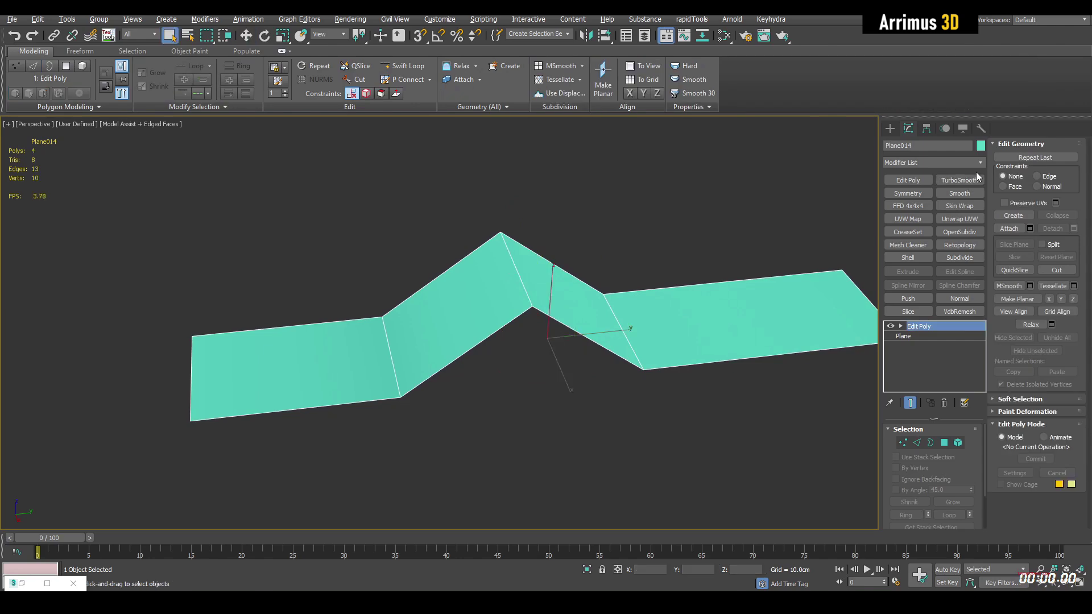
Apply a TurboSmooth modifier with 2 iterations to the bent strip
left_click(960, 179)
left_click(970, 447)
mouse_move(733, 421)
middle_mouse_down("alt")
mouse_move(558, 322)
mouse_move(590, 342)
mouse_move(588, 358)
mouse_move(517, 355)
mouse_move(492, 405)
mouse_move(486, 349)
mouse_move(495, 324)
mouse_move(552, 299)
middle_mouse_up("alt")
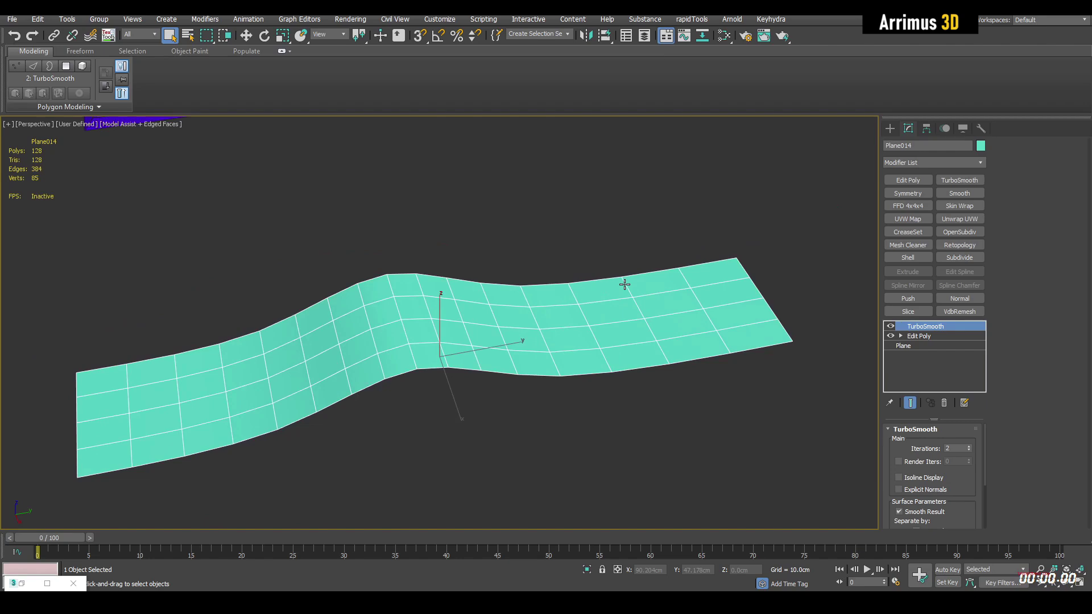
mouse_move(624, 285)
middle_mouse_down("alt")
mouse_move(622, 370)
mouse_move(610, 338)
mouse_move(590, 343)
mouse_move(586, 334)
mouse_move(600, 284)
middle_mouse_up("alt")
Apply a UVW Map modifier to the textured strip and set its mapping to Cylindrical
key("F4")
mouse_move(569, 334)
middle_mouse_down("alt")
mouse_move(612, 390)
mouse_move(603, 368)
middle_mouse_up("alt")
middle_click_drag(571, 331, 706, 320, "alt")
key("F4")
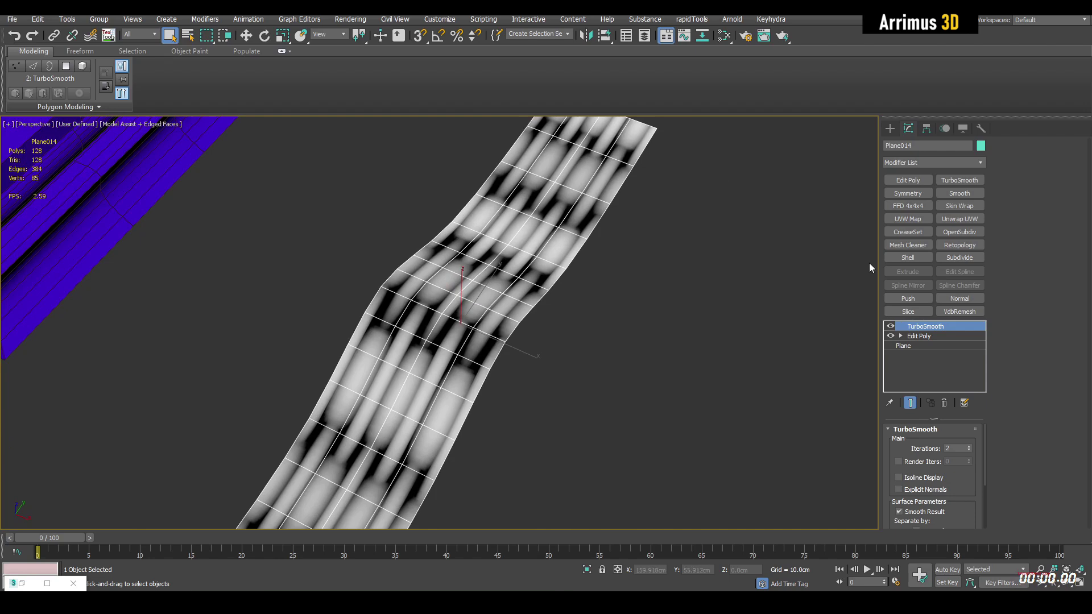
left_click(908, 219)
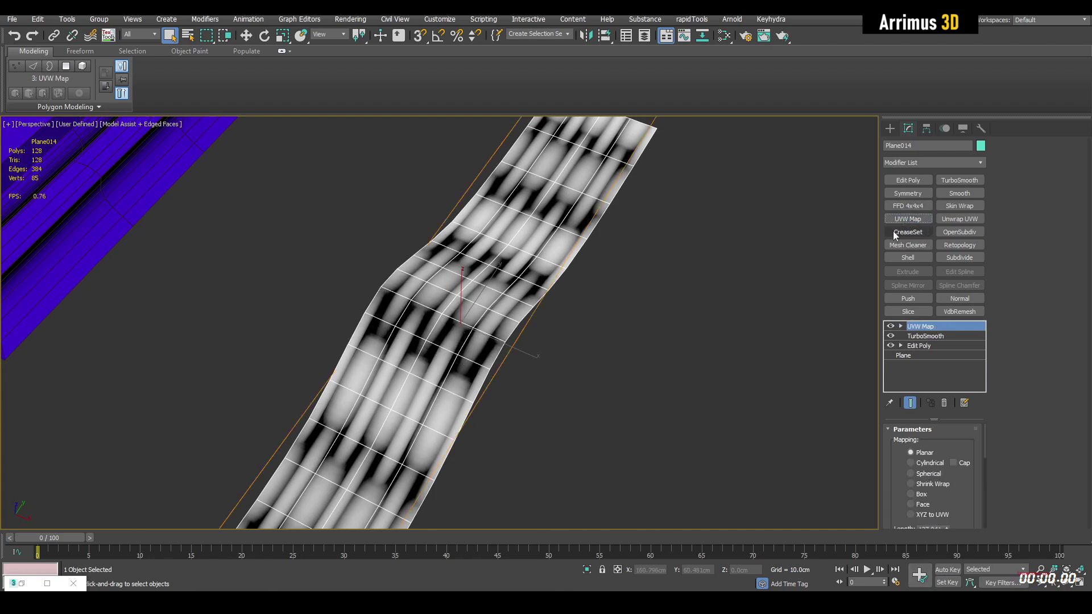
left_click(912, 463)
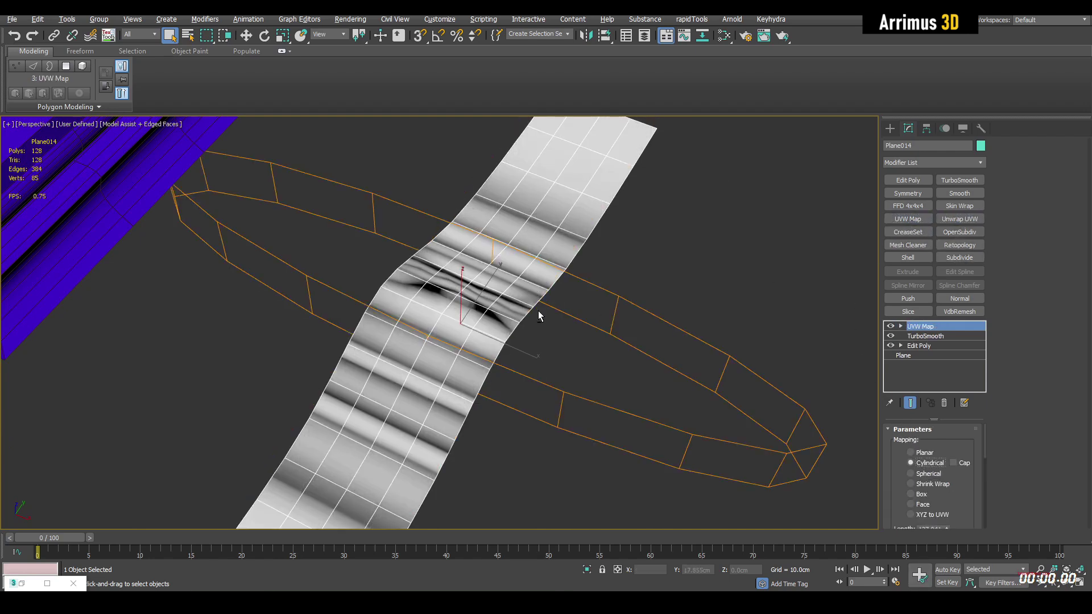
Set the UVW Map modifier's mapping to Planar on the strip
middle_click_drag(533, 306, 826, 389, "alt")
left_click(925, 453)
middle_click_drag(846, 436, 582, 372, "alt")
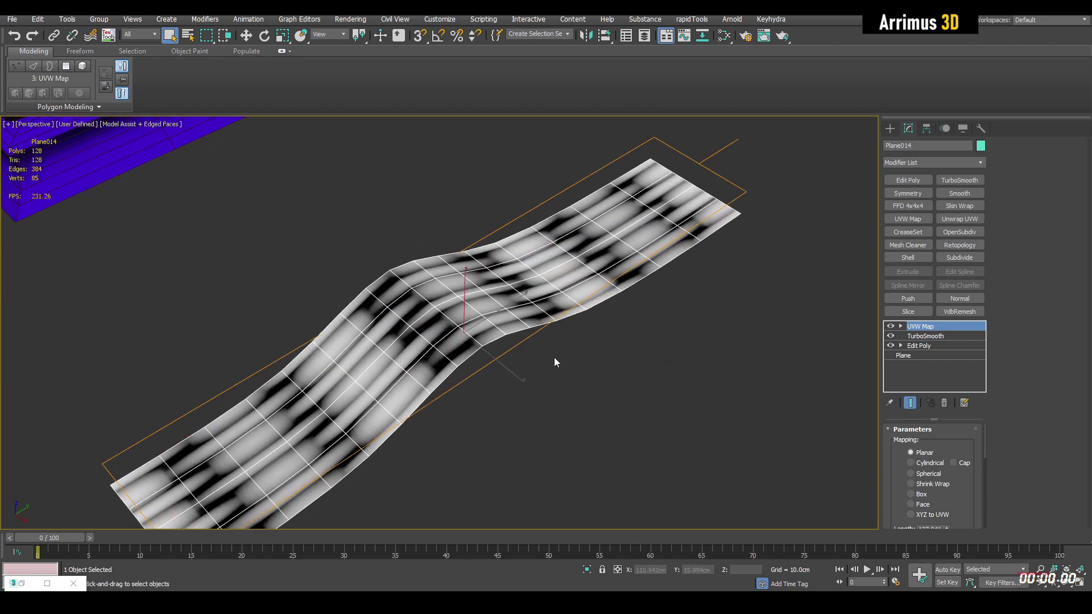
Scale down the UVW Map gizmo so the weave texture tiles finely across the strip, and turn off edged faces
key("w")
left_click(899, 326)
left_click(939, 335)
middle_click_drag(542, 313, 551, 350)
key("r")
left_click_drag(438, 369, 587, 266)
left_click_drag(488, 362, 495, 298)
key("F4")
key("1")
key("q")
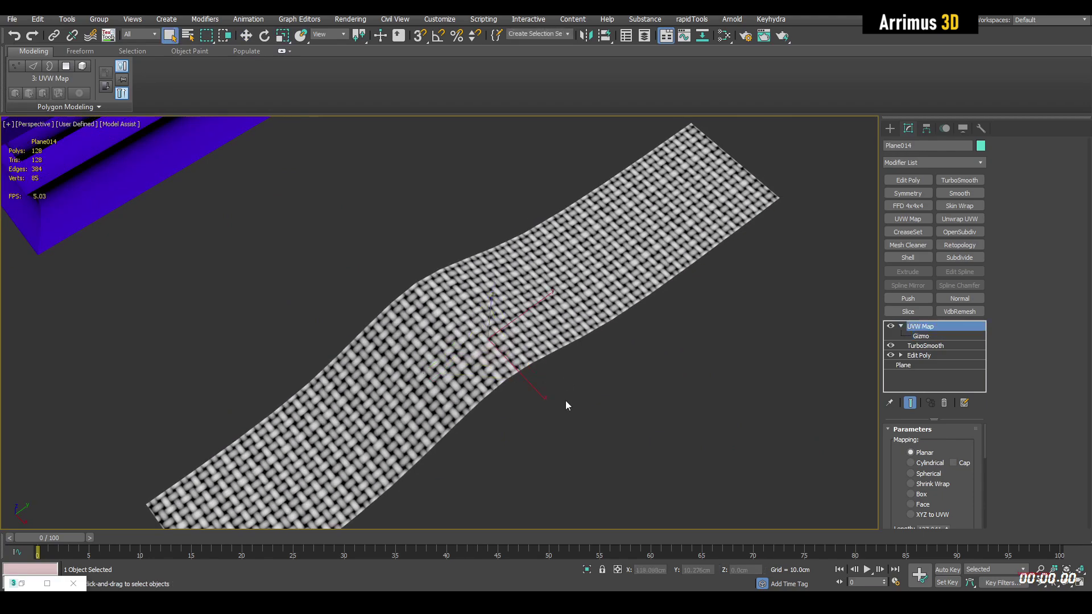
Apply a Shell modifier to the textured strip and reduce its outer amount to about 0.92 cm
middle_click_drag(565, 402, 614, 339, "alt")
scroll(640, 328, "up", 3)
scroll(640, 333, "up", 4)
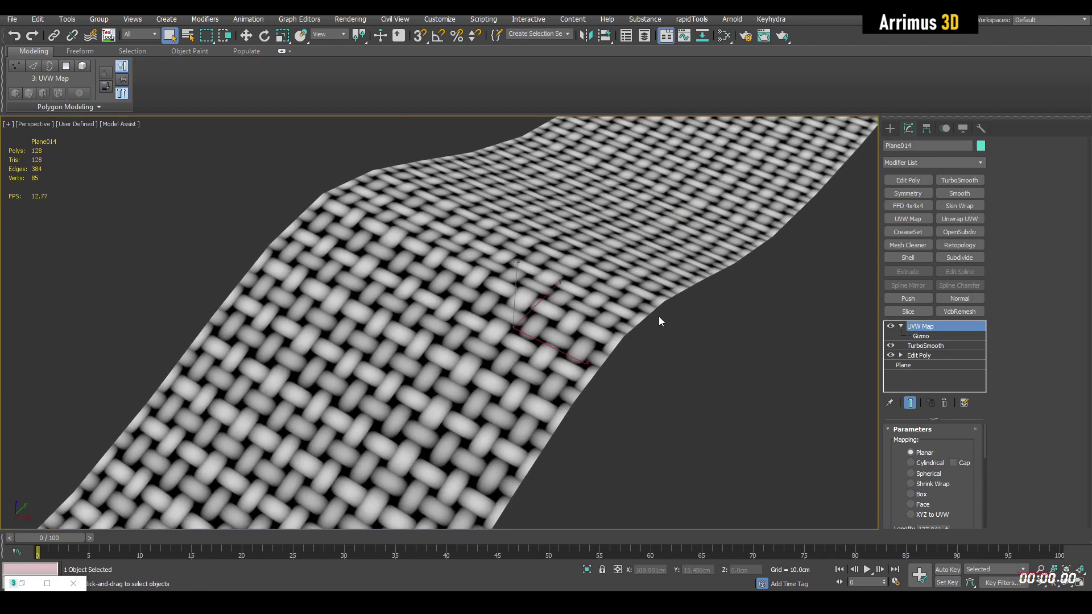
left_click(908, 258)
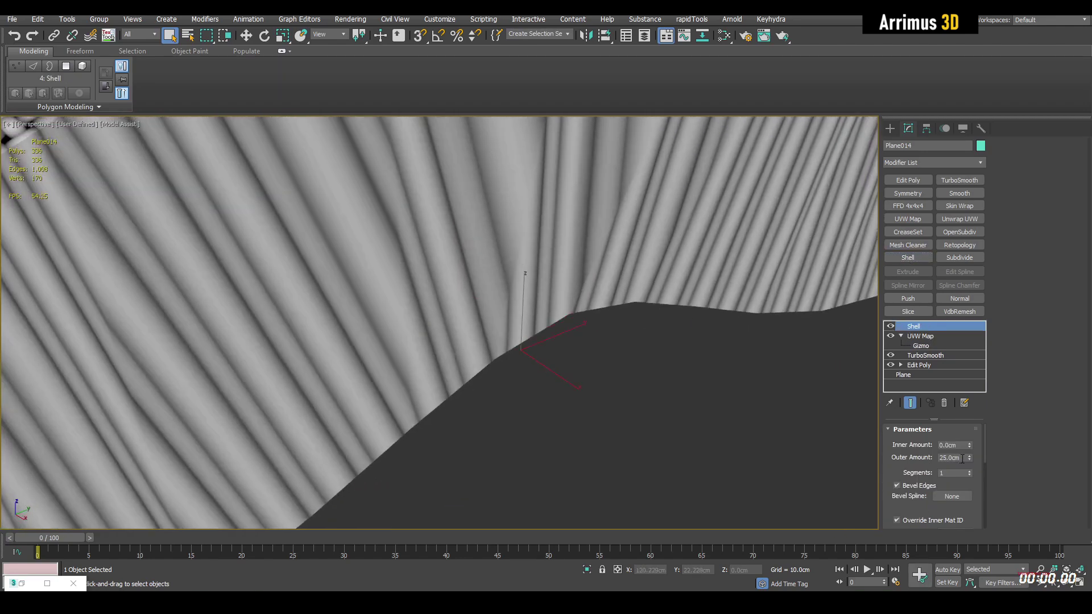
right_click(970, 458)
left_click_drag(969, 459, 968, 431)
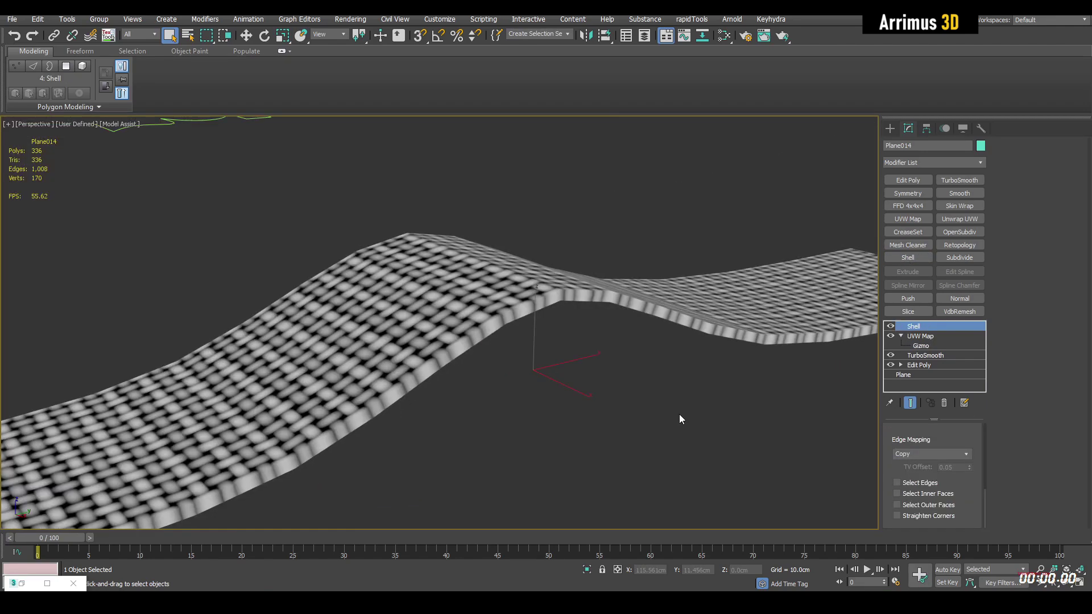
Increase the strip shell's outer amount to about 2.9 cm
scroll(513, 292, "up", 4)
scroll(489, 263, "down", 2)
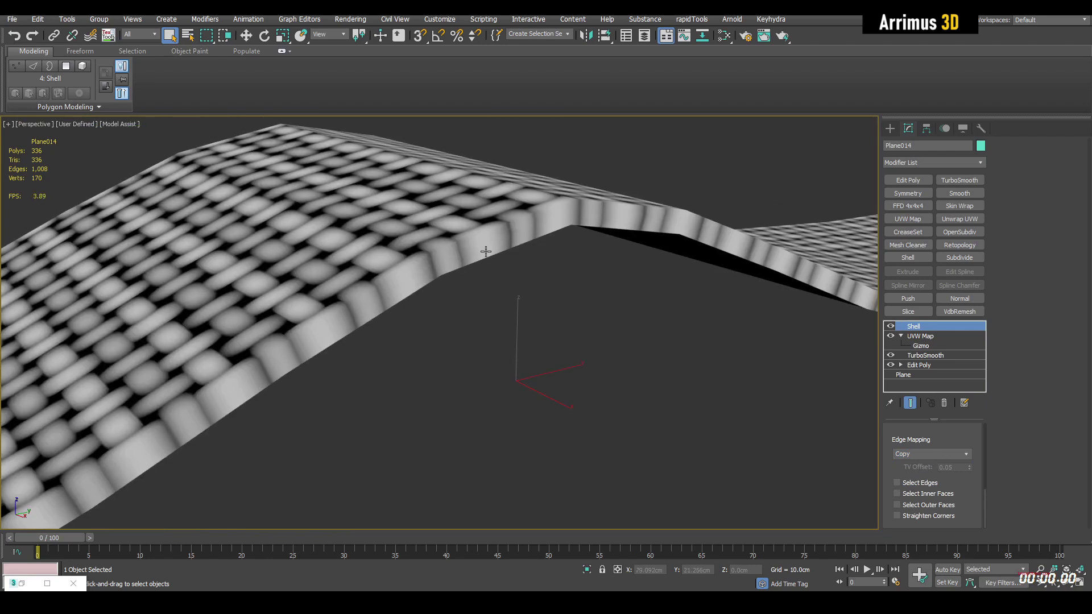
scroll(983, 497, "up", 5)
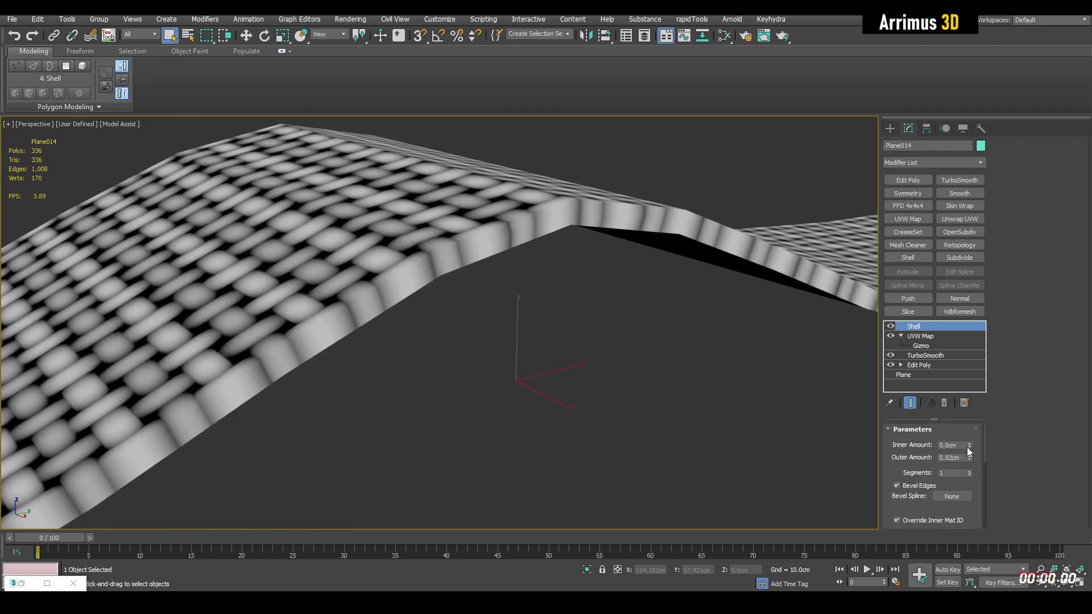
mouse_move(969, 458)
left_mouse_down()
mouse_move(967, 385)
mouse_move(970, 457)
left_mouse_up()
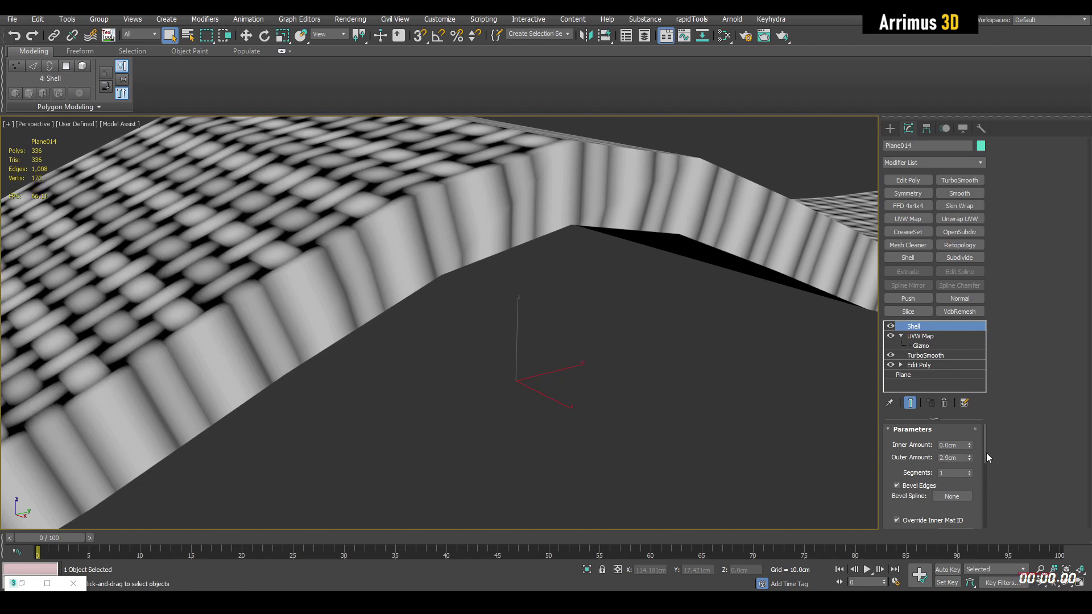
Try the None and Strip edge mapping options on the strip's shell sides
scroll(982, 495, "down", 5)
left_click(967, 455)
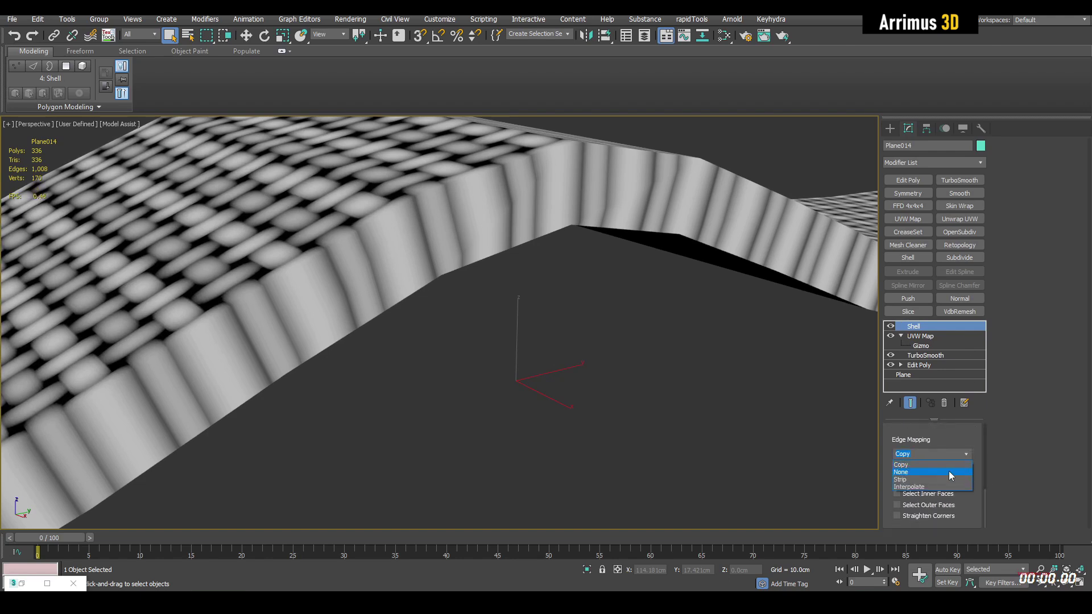
left_click(948, 472)
left_click(967, 454)
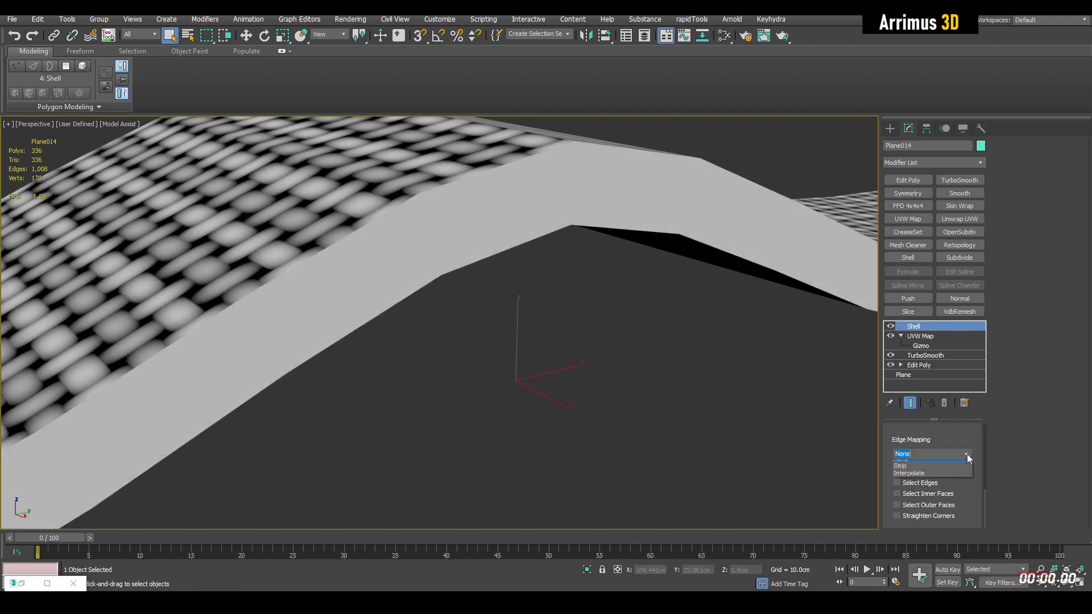
left_click(925, 482)
scroll(641, 267, "down", 8)
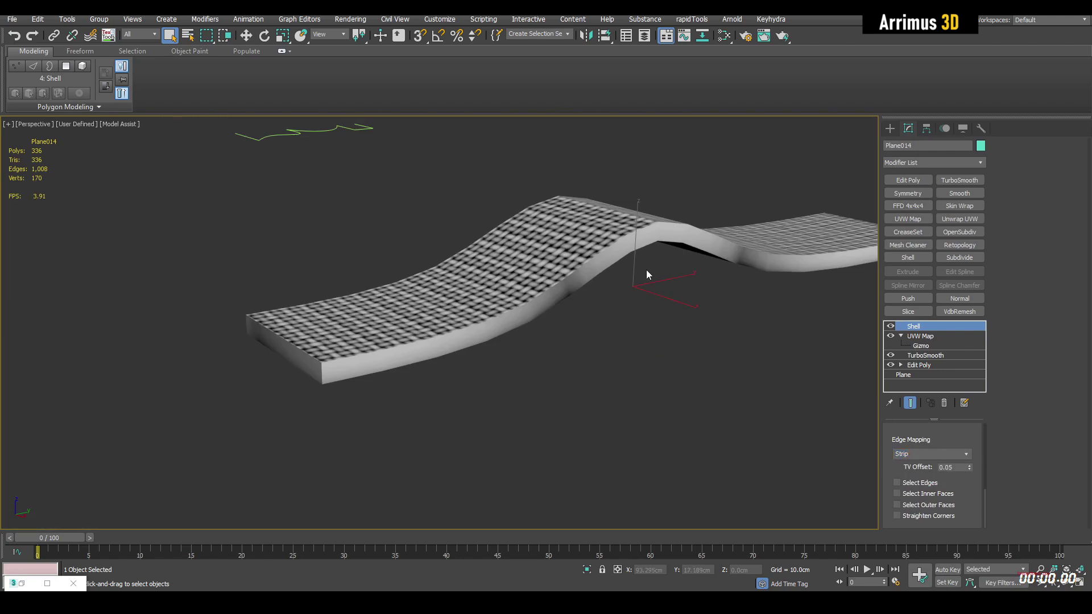
scroll(672, 248, "up", 8)
Compare the Interpolate edge mapping with Copy on the strip's shell sides
left_click(966, 454)
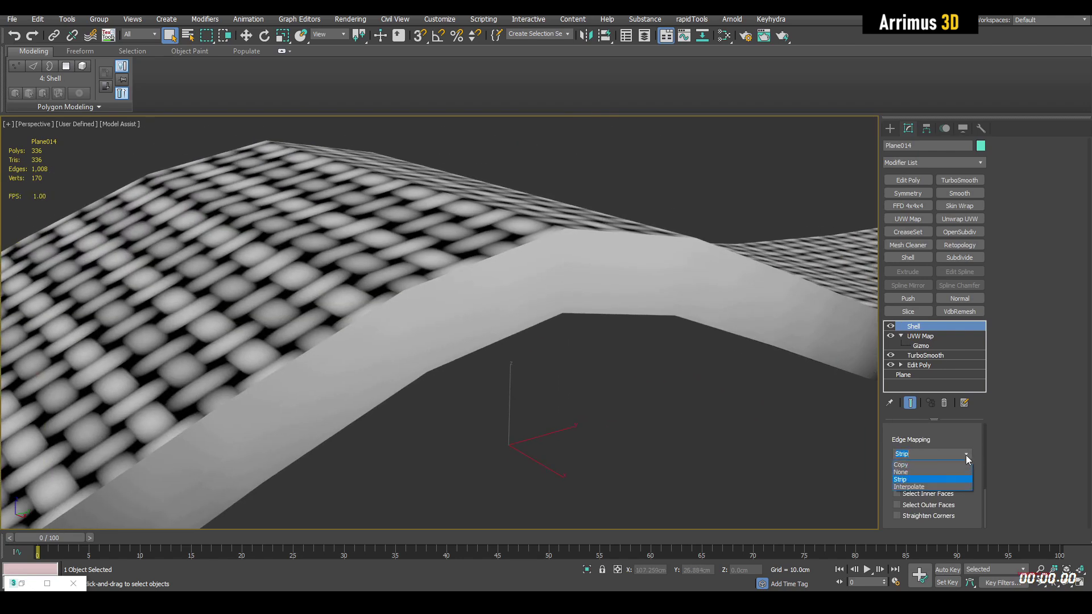
left_click(909, 487)
scroll(577, 292, "down", 6)
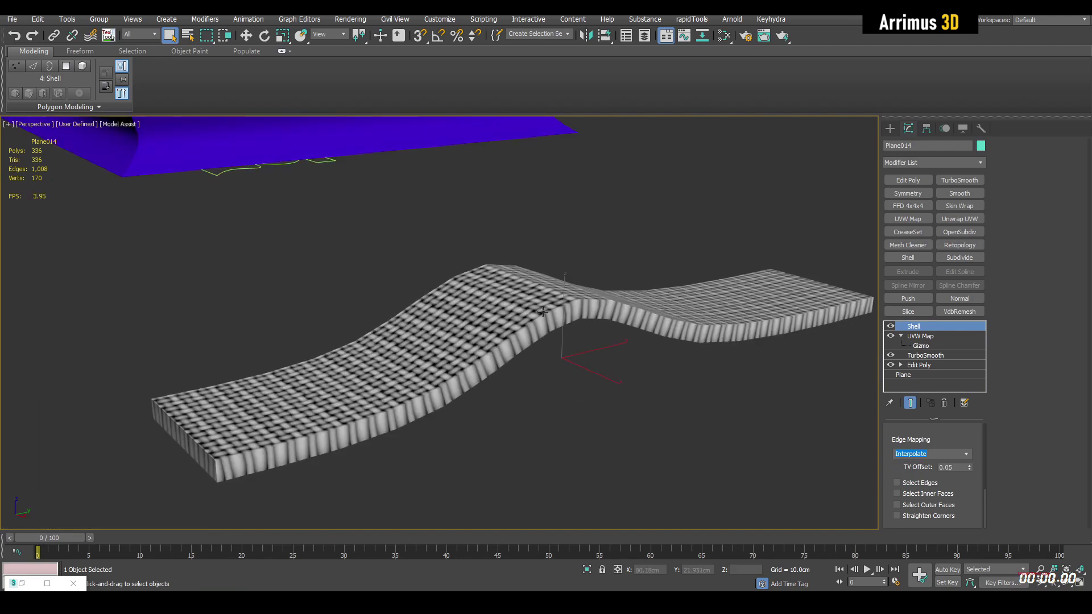
scroll(577, 291, "up", 8)
left_click(937, 454)
left_click(933, 465)
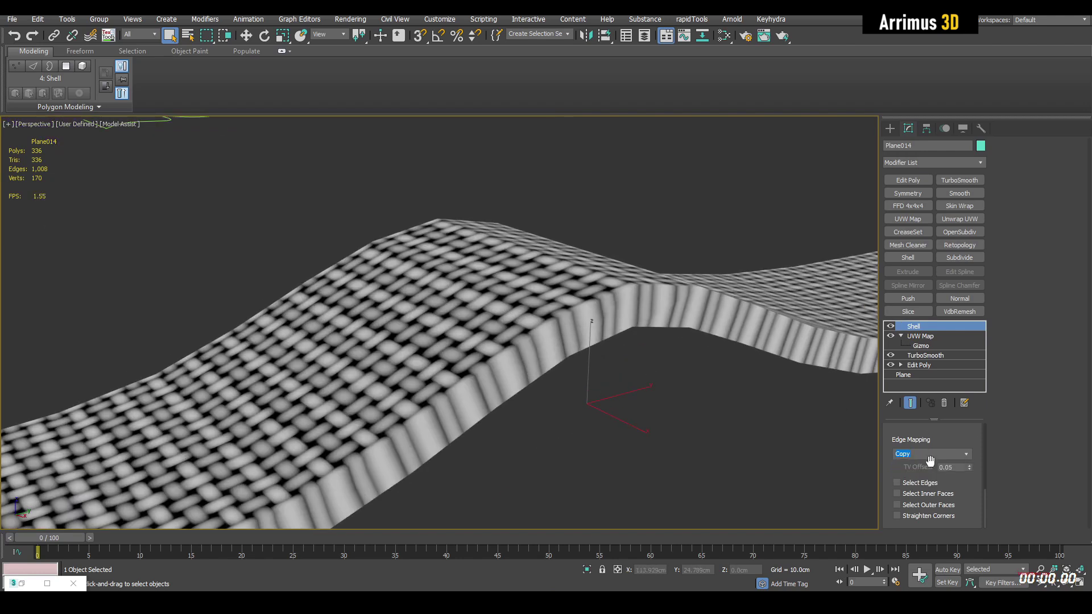
Set the shell's edge mapping to Interpolate and raise its TV Offset to 0.37
left_click(937, 455)
left_click(939, 487)
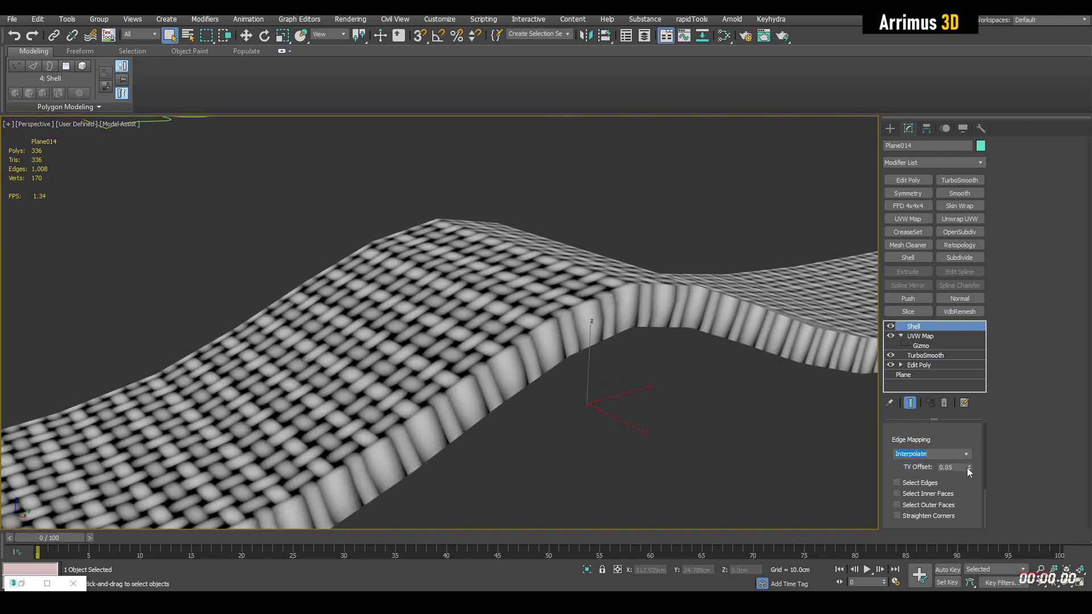
left_click_drag(971, 470, 967, 448)
Examine how the weave texture wraps over the strip's upper edge, sides and underside
scroll(546, 324, "up", 6)
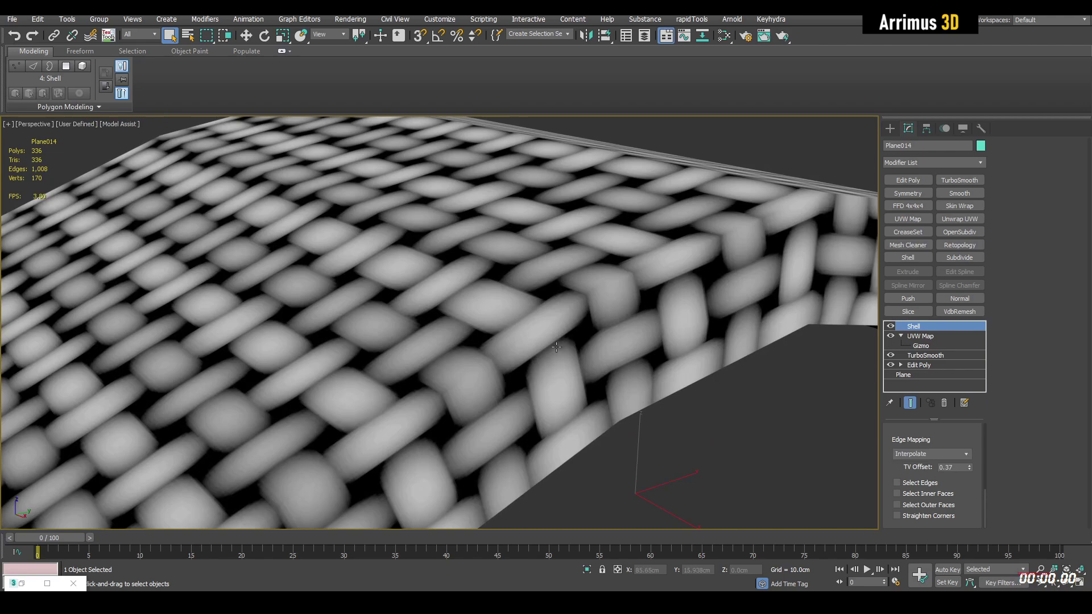
scroll(623, 348, "down", 5)
middle_click_drag(619, 393, 630, 318, "alt")
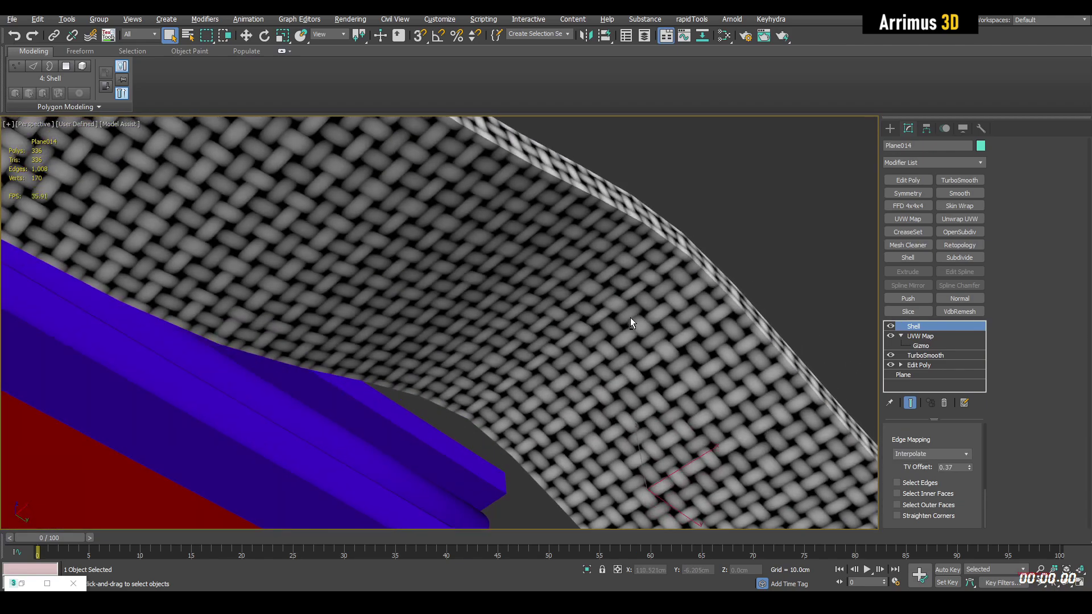
scroll(650, 216, "down", 5)
middle_click_drag(650, 216, 551, 347, "alt")
scroll(546, 352, "up", 8)
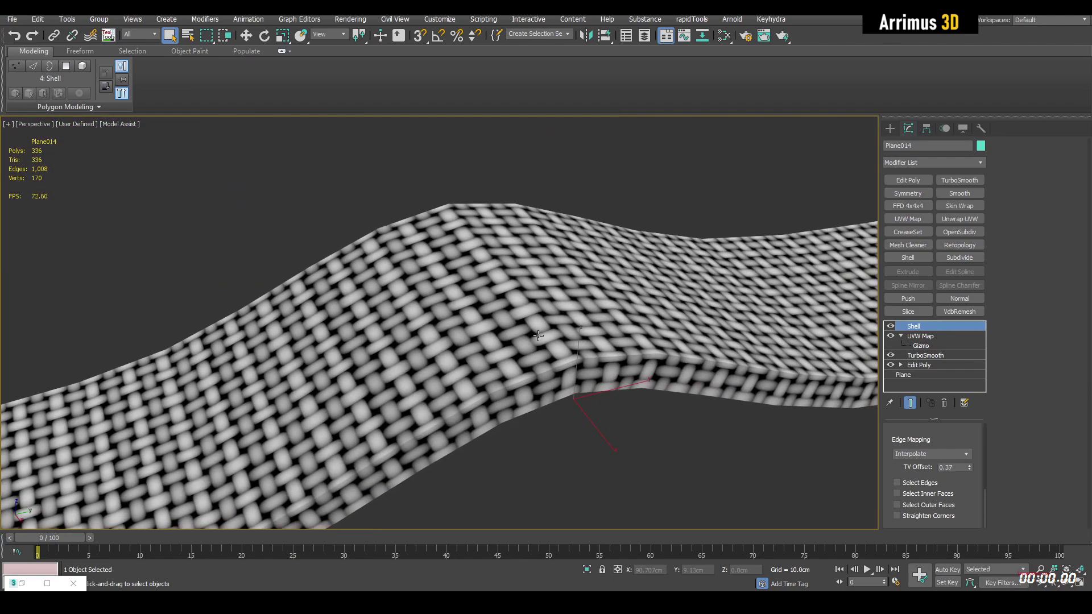
scroll(541, 360, "up", 8)
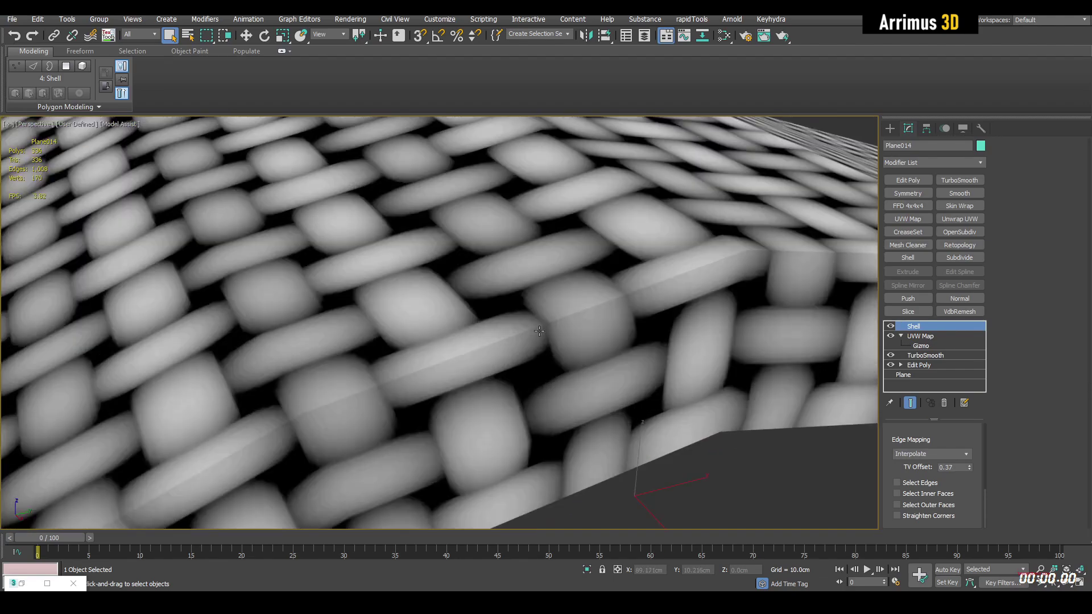
scroll(641, 307, "down", 10)
scroll(604, 289, "up", 12)
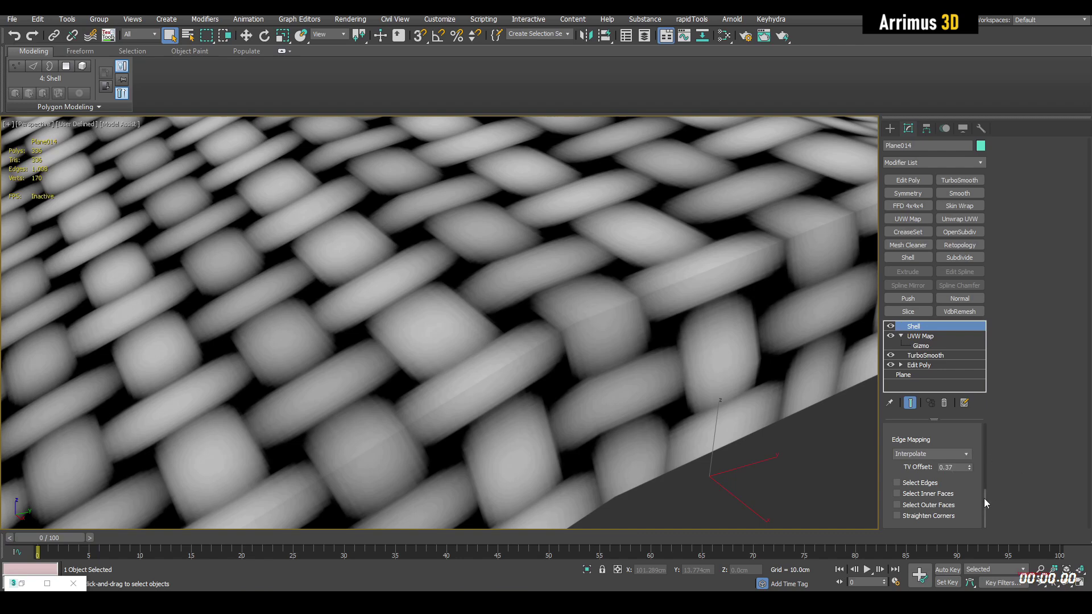
Turn on Select Edges and Select Inner Faces in the strip's Shell modifier
scroll(689, 361, "down", 8)
scroll(690, 360, "down", 6)
left_click(908, 484)
scroll(702, 429, "up", 10)
scroll(685, 376, "down", 8)
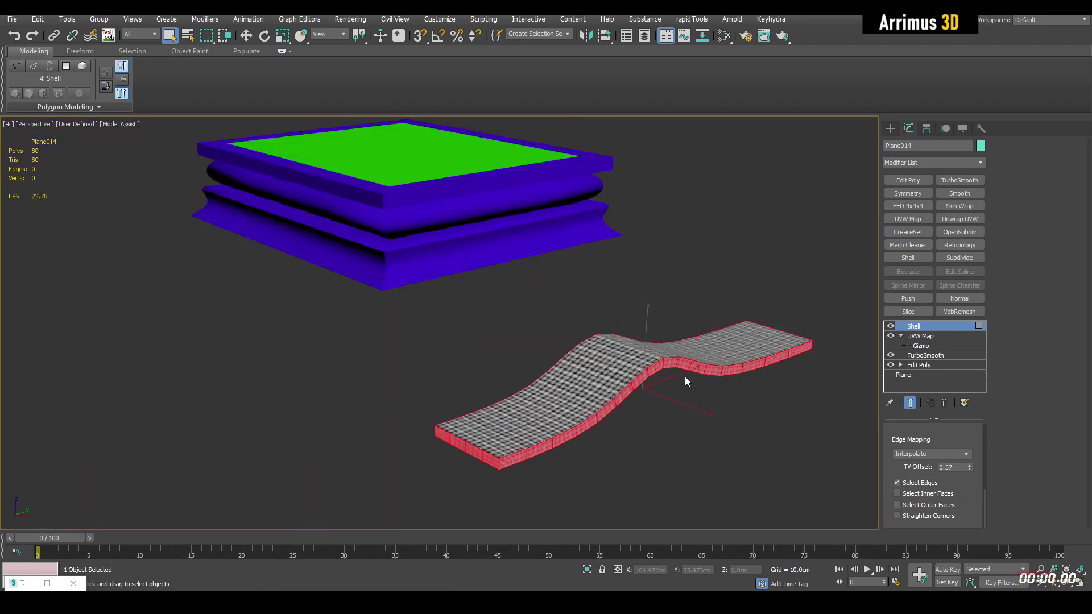
scroll(683, 385, "up", 5)
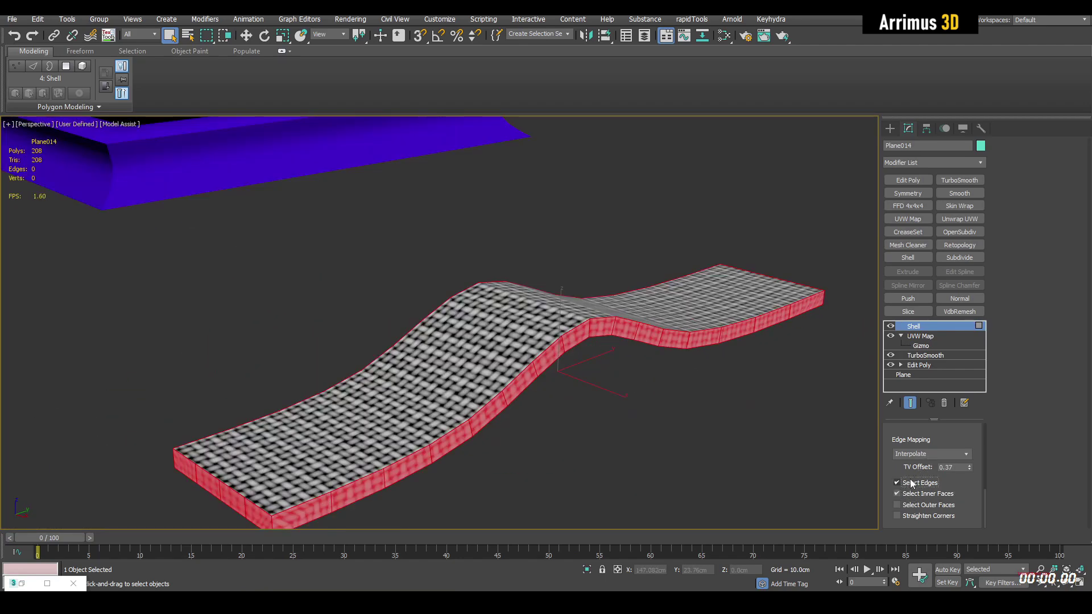
Turn off Select Edges and Select Inner Faces, and switch Select Outer Faces on and off
left_click(912, 484)
middle_click_drag(753, 433, 754, 362, "alt")
left_click(913, 495)
left_click(913, 507)
middle_click_drag(680, 327, 660, 353, "alt")
left_click(913, 505)
Toggle Straighten Corners on and off to compare the L-shaped box's shelled corner
left_click(917, 516)
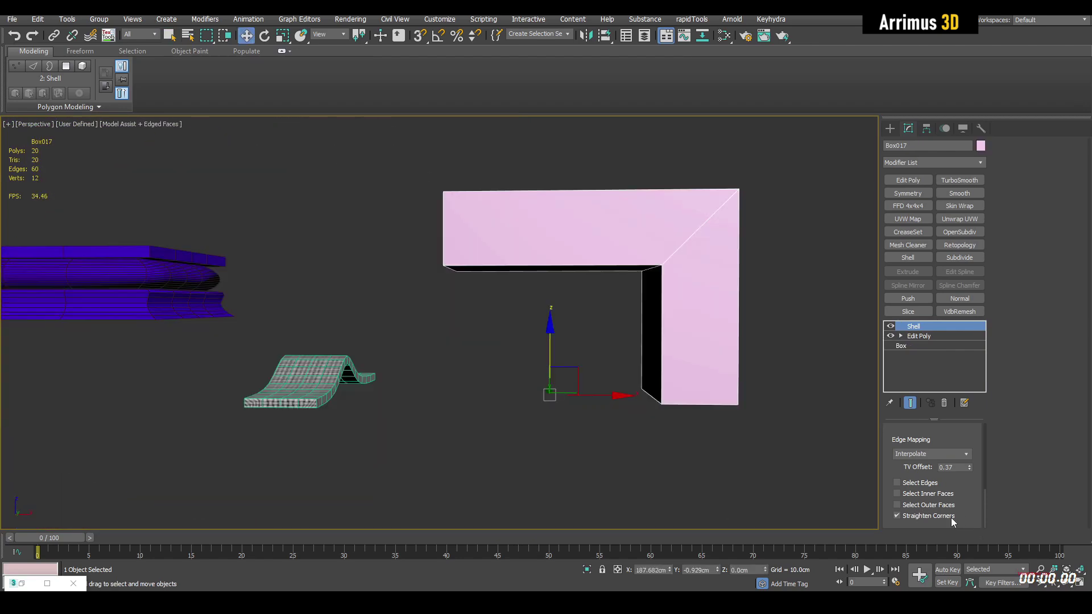
left_click(933, 515)
middle_click_drag(797, 414, 714, 330, "alt")
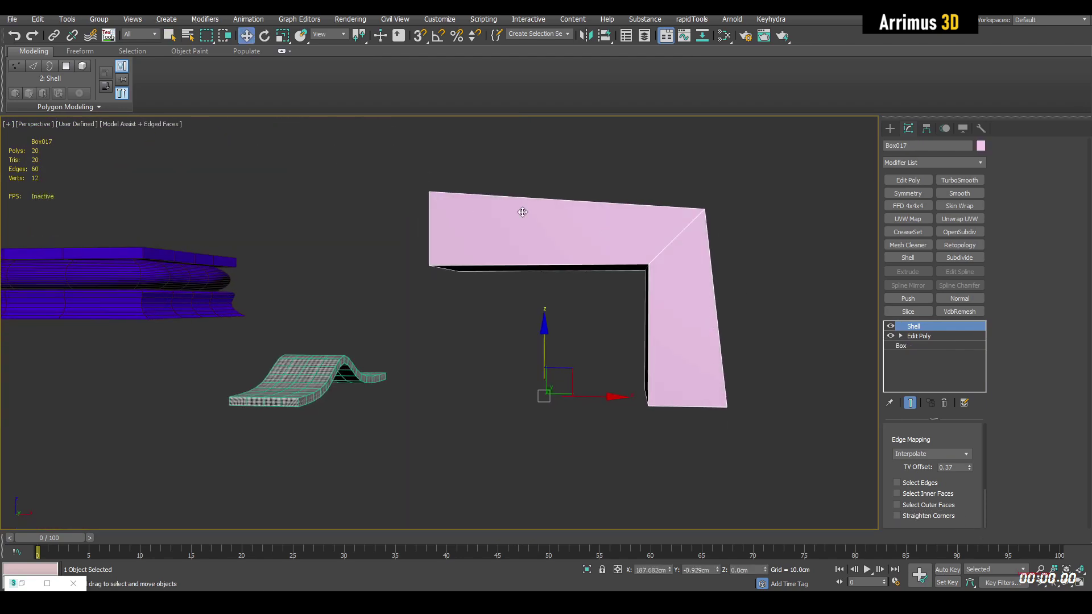
Set the L-shaped box's shell outer amount to 222 cm
left_click_drag(984, 493, 966, 430)
scroll(750, 355, "down", 5)
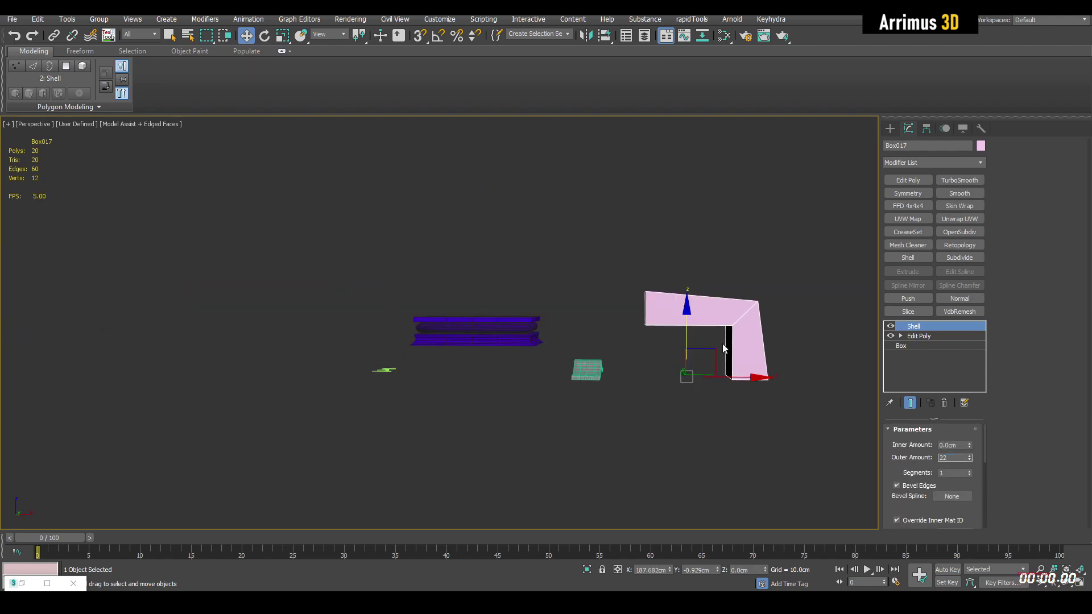
middle_click_drag(685, 329, 593, 359)
type("222")
key("Return")
middle_click_drag(717, 385, 663, 398)
scroll(691, 364, "down", 4)
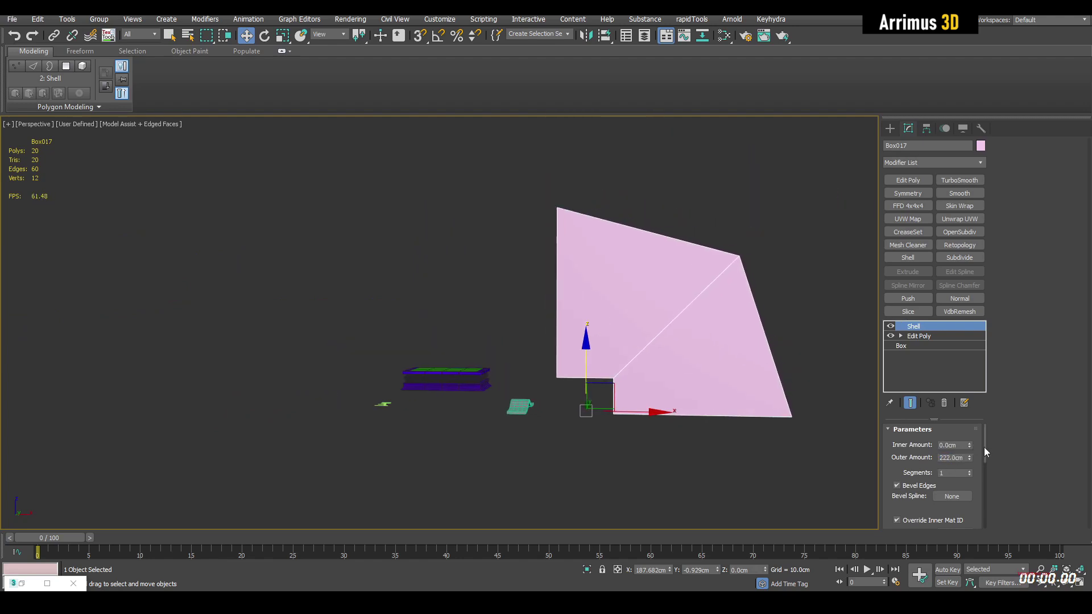
Turn on Straighten Corners for the L-shaped box's thick shell
left_click_drag(984, 445, 972, 531)
left_click(942, 515)
middle_click_drag(734, 276, 685, 332, "alt")
Review the shelled slab and the textured strip beside the L-shaped box, and clear the selection
key("q")
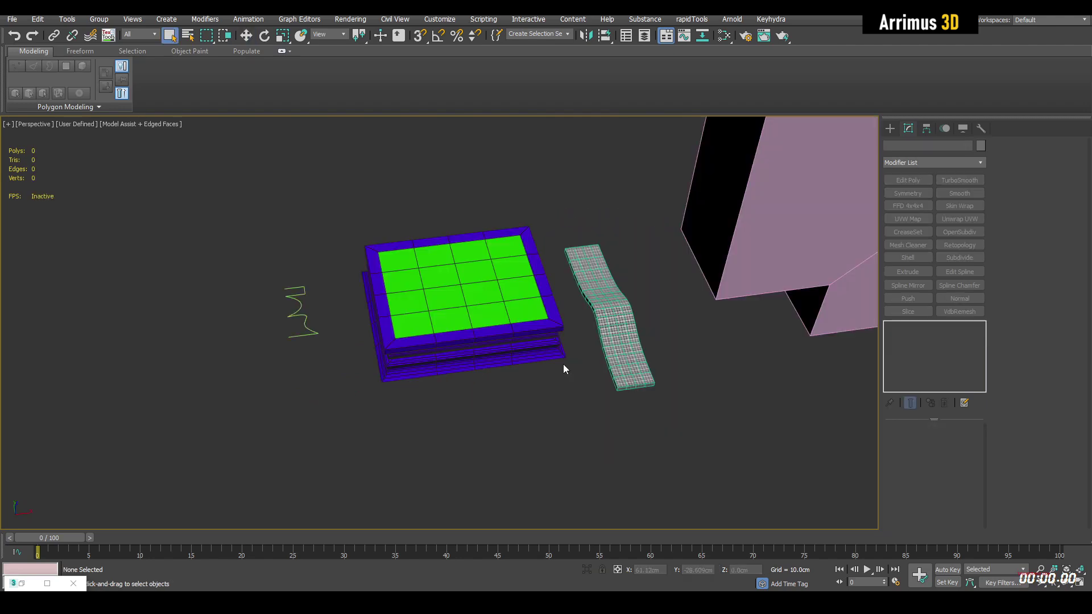
left_click(538, 336)
scroll(536, 336, "up", 5)
middle_click_drag(536, 384, 538, 323, "alt")
middle_click_drag(658, 426, 561, 245)
middle_click_drag(560, 245, 551, 382, "alt")
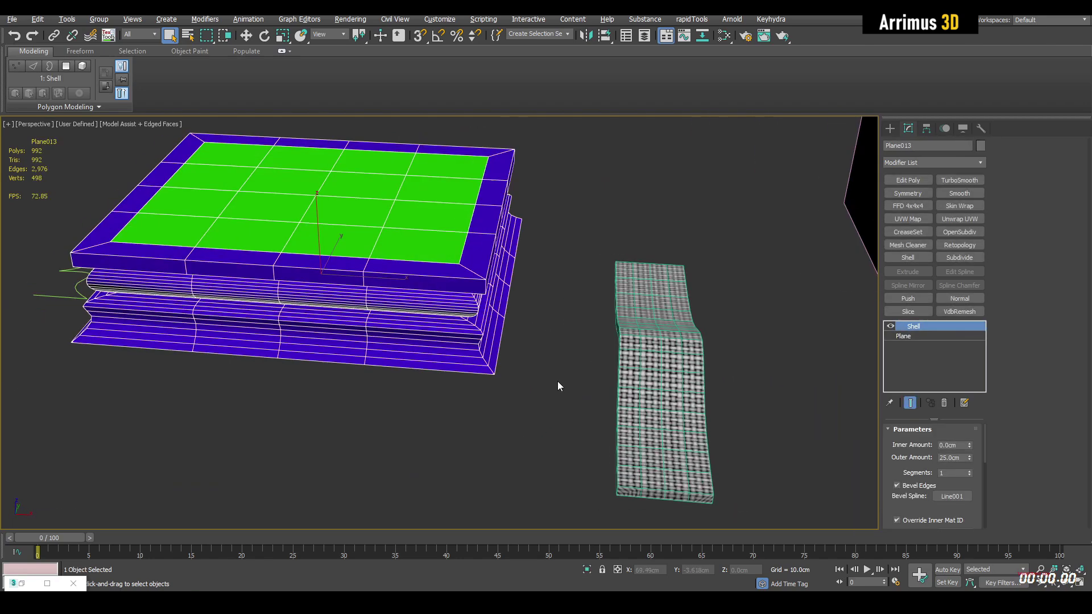
left_click(658, 363)
middle_click_drag(658, 363, 580, 414)
scroll(537, 414, "down", 6)
left_click(580, 414)
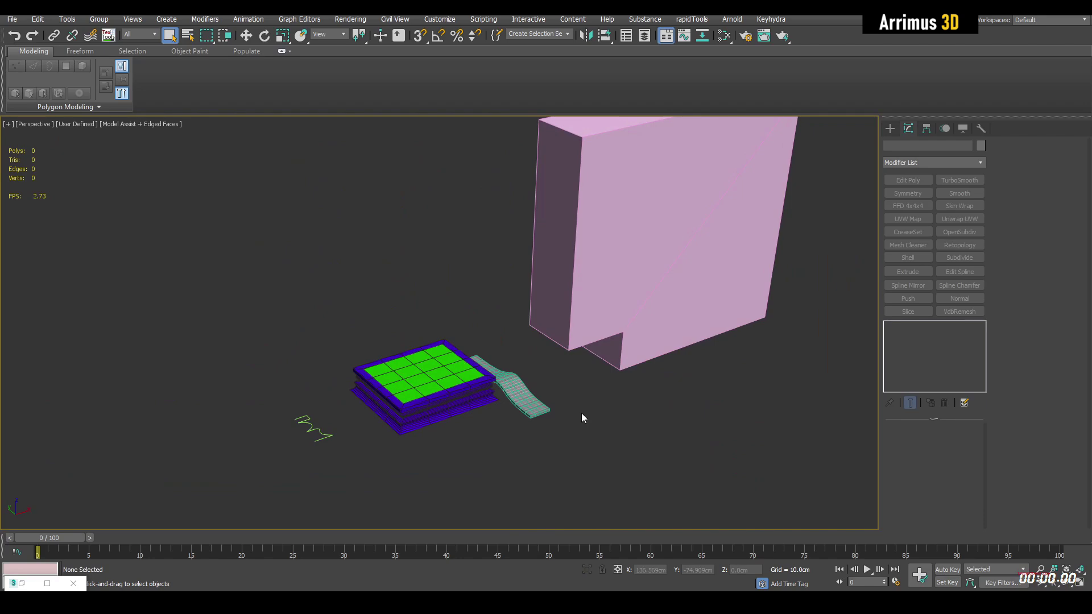